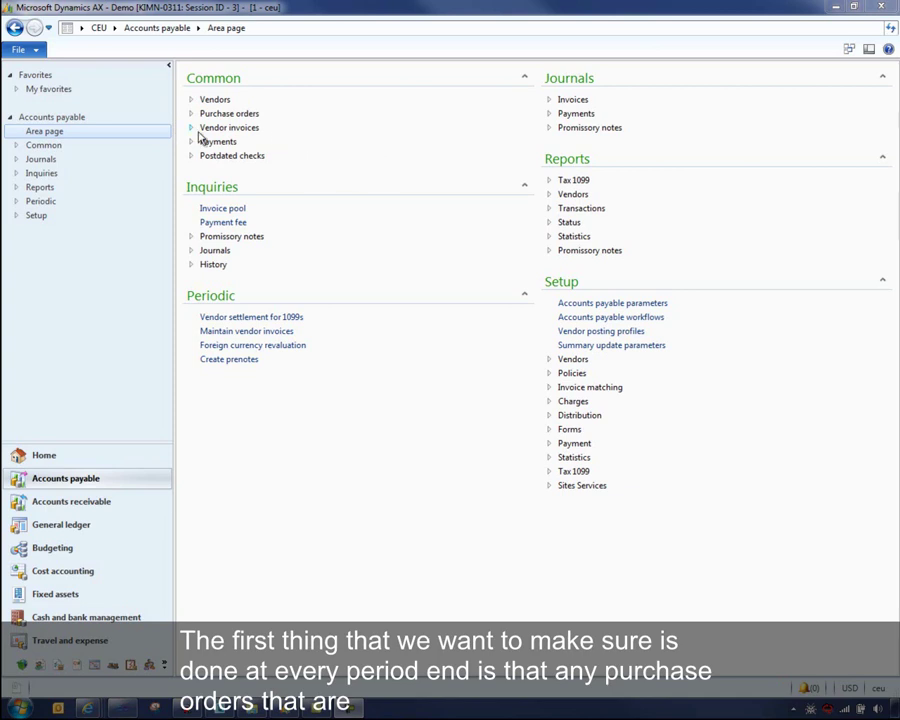
Review the purchase orders received but not invoiced and the list of all purchase orders in Accounts payable.
left_click(194, 113)
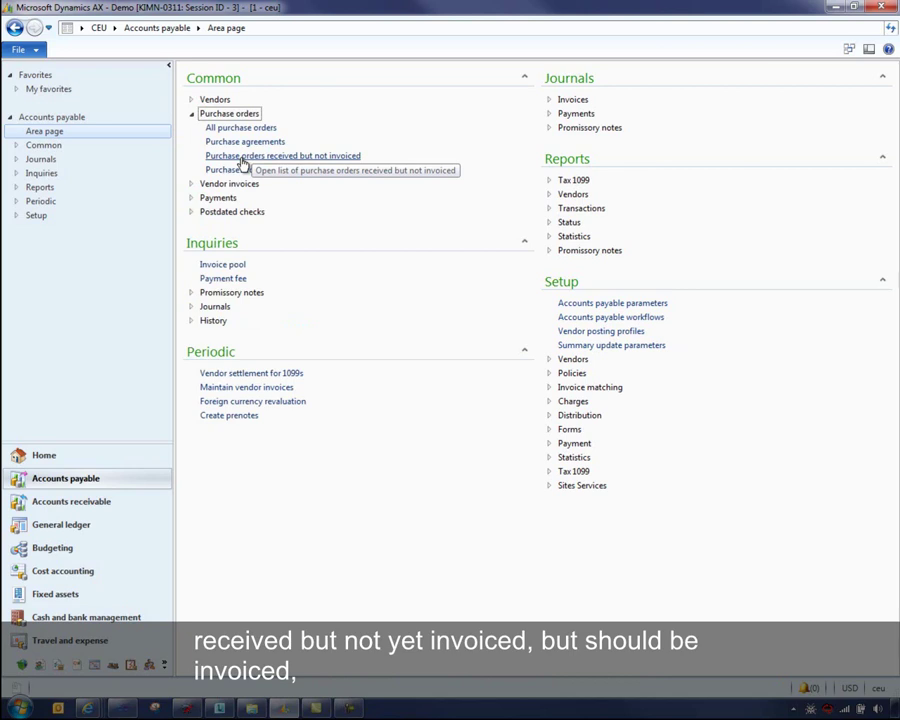
left_click(243, 157)
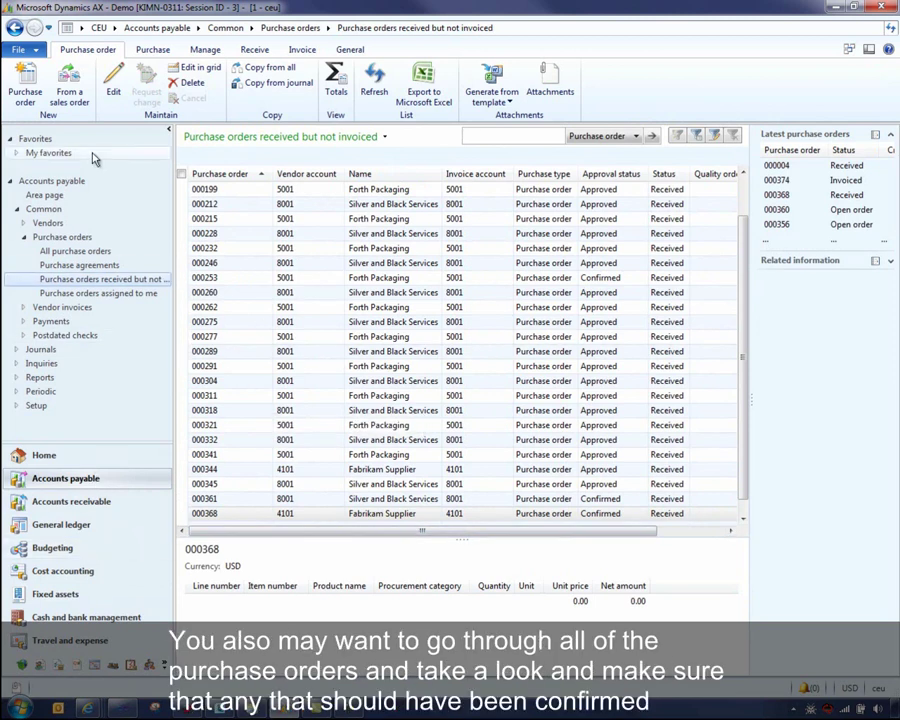
left_click(100, 279)
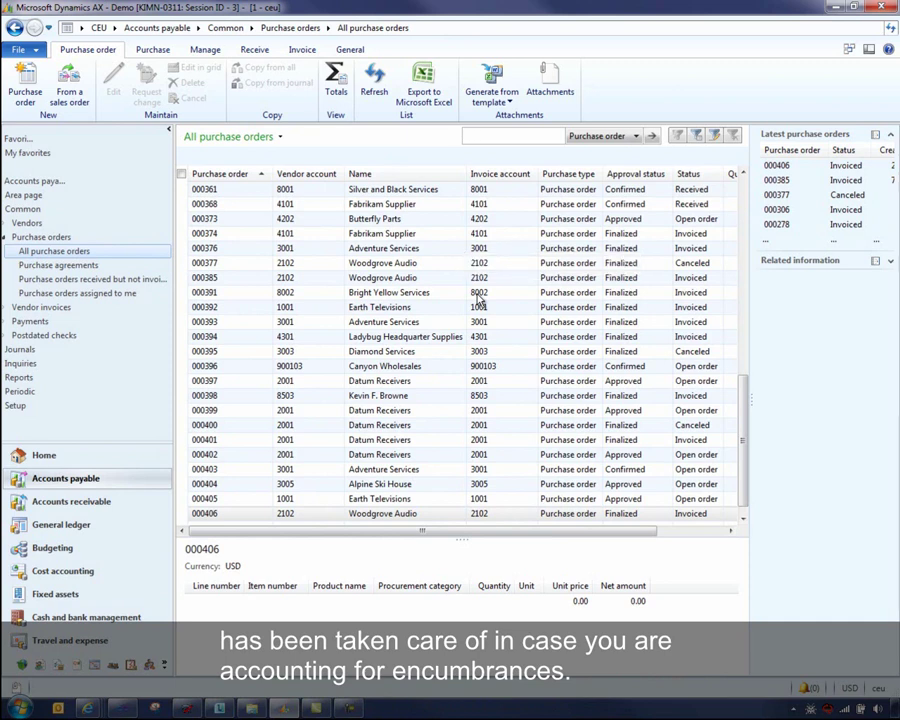
Open the list of pending vendor invoices in Accounts payable.
left_click(9, 309)
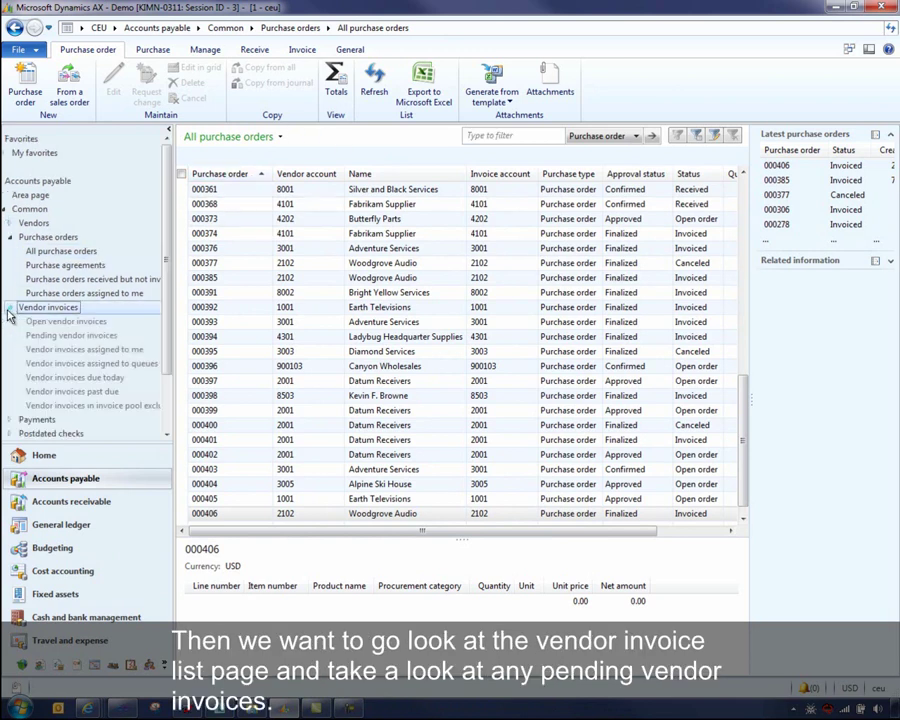
left_click(86, 338)
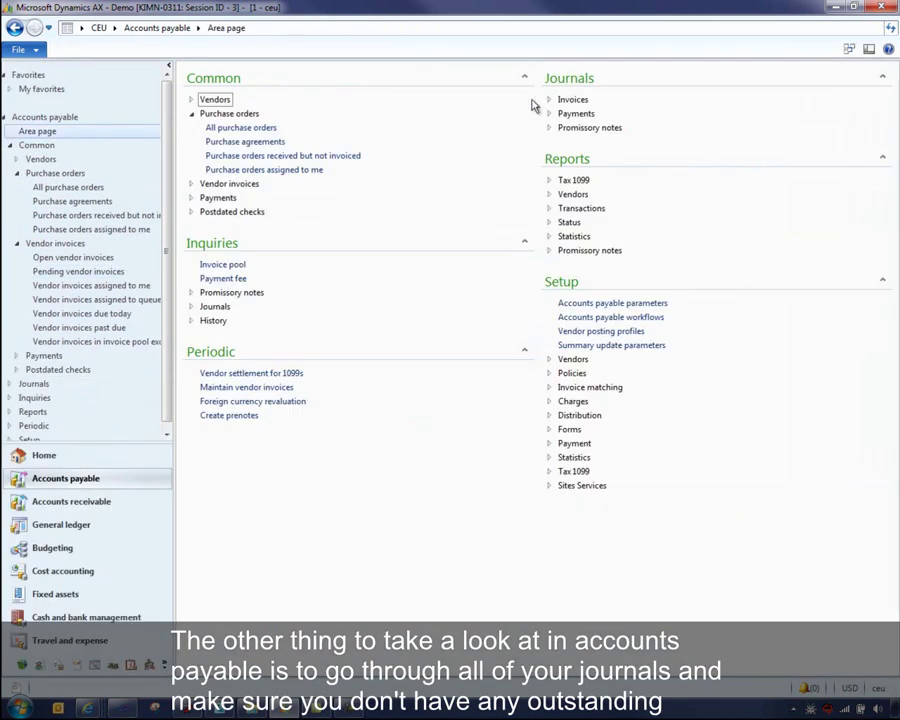
Look through the available invoice, payment and promissory note journals on the Accounts payable area page, and collapse the groups again.
left_click(550, 101)
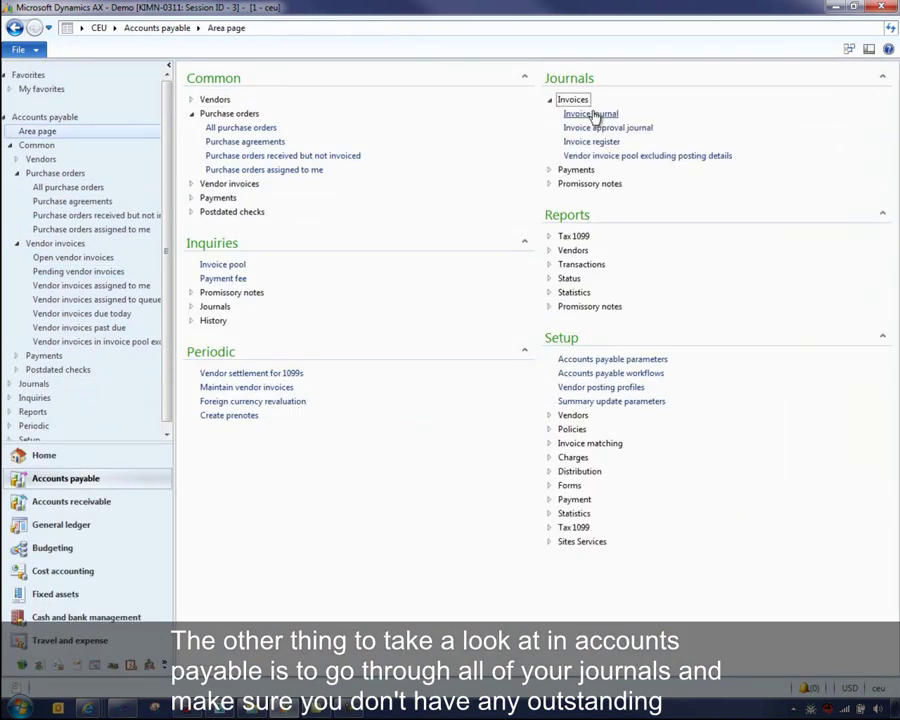
left_click(547, 171)
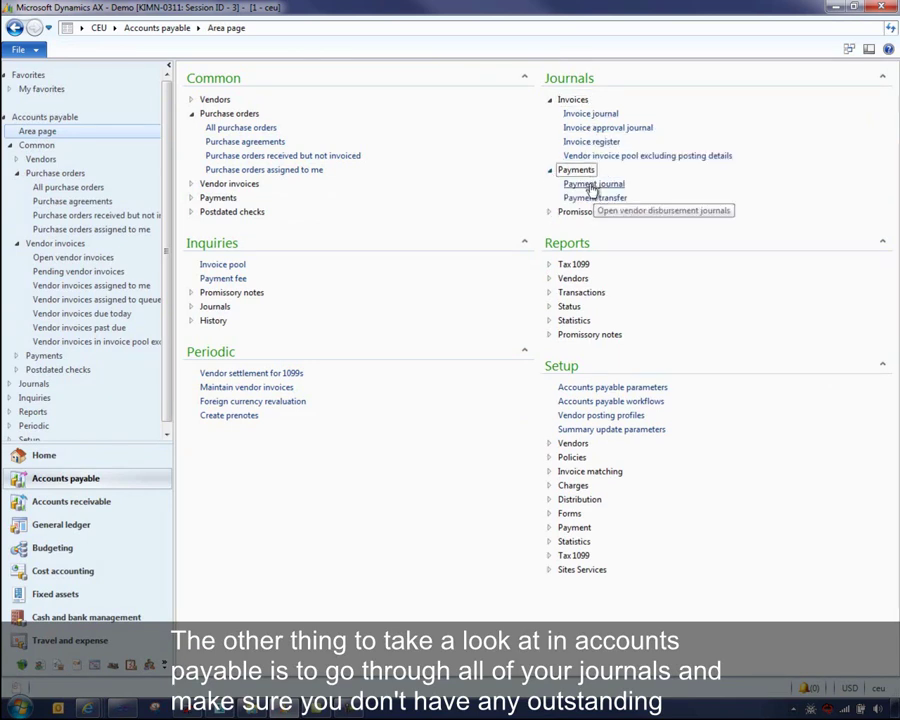
left_click(550, 212)
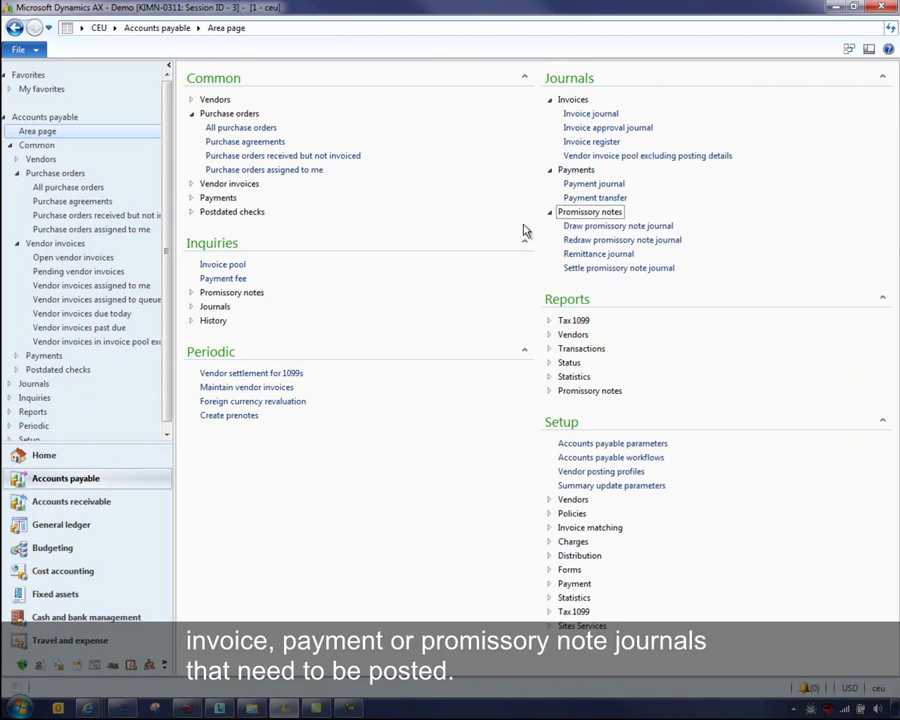
left_click(549, 100)
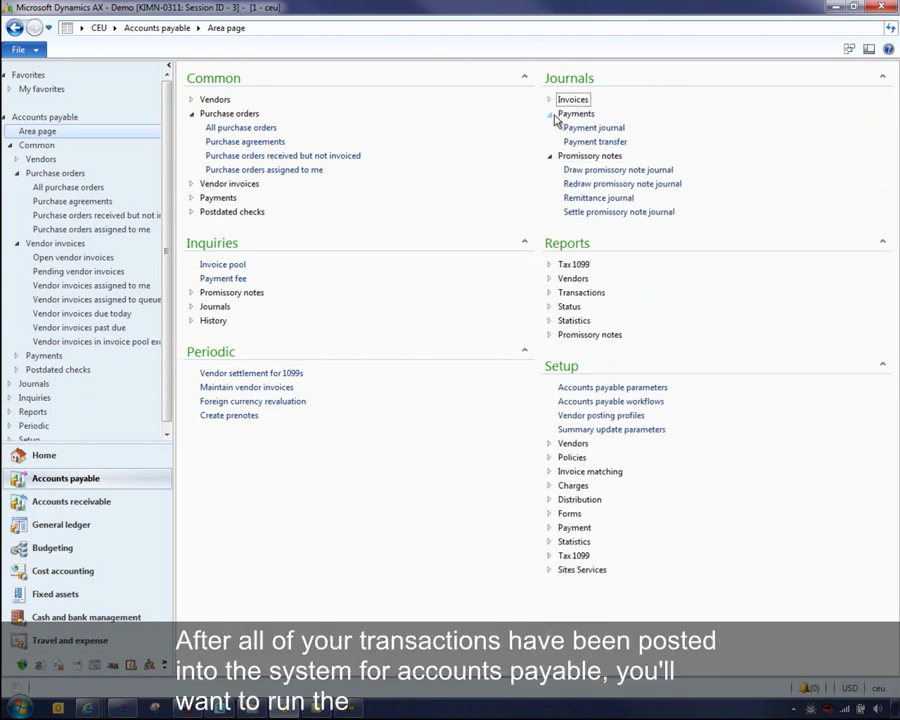
left_click(552, 114)
left_click(550, 128)
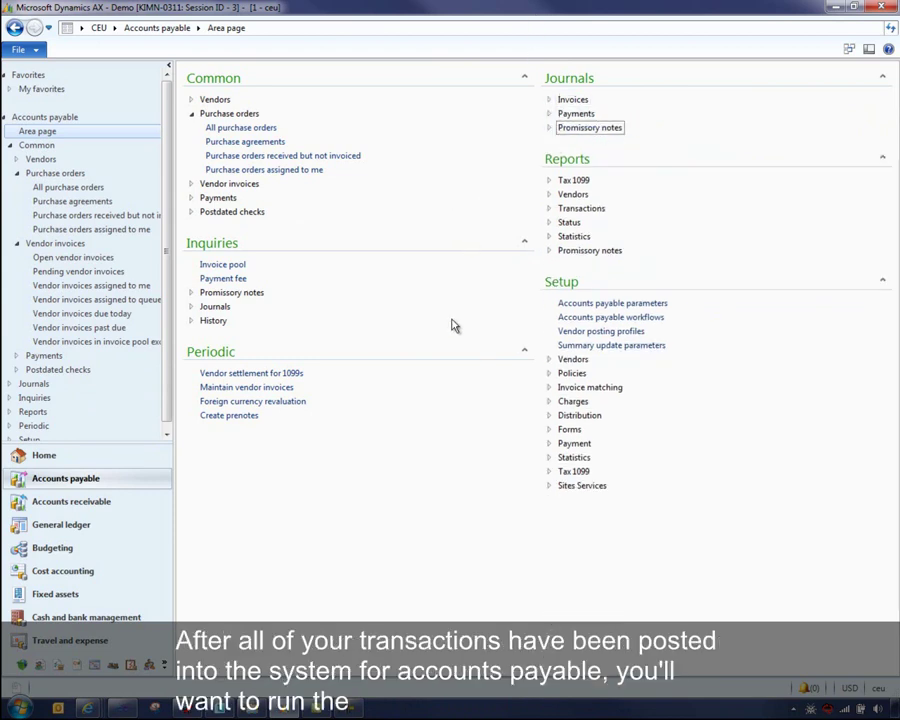
View the Accounts payable foreign currency revaluation form and the Status reports available for period end.
left_click(255, 401)
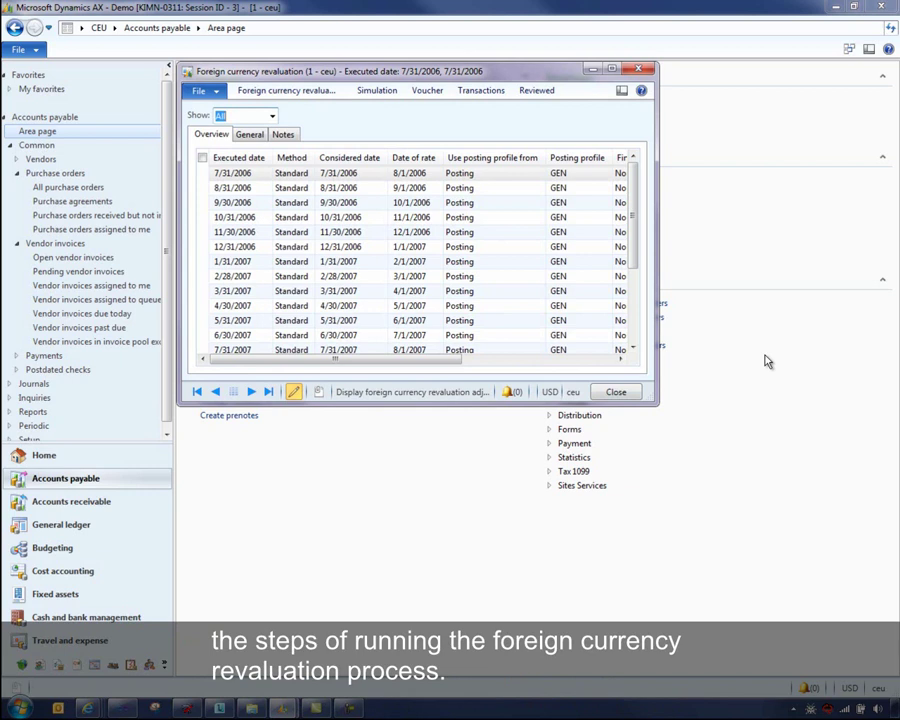
left_click(616, 392)
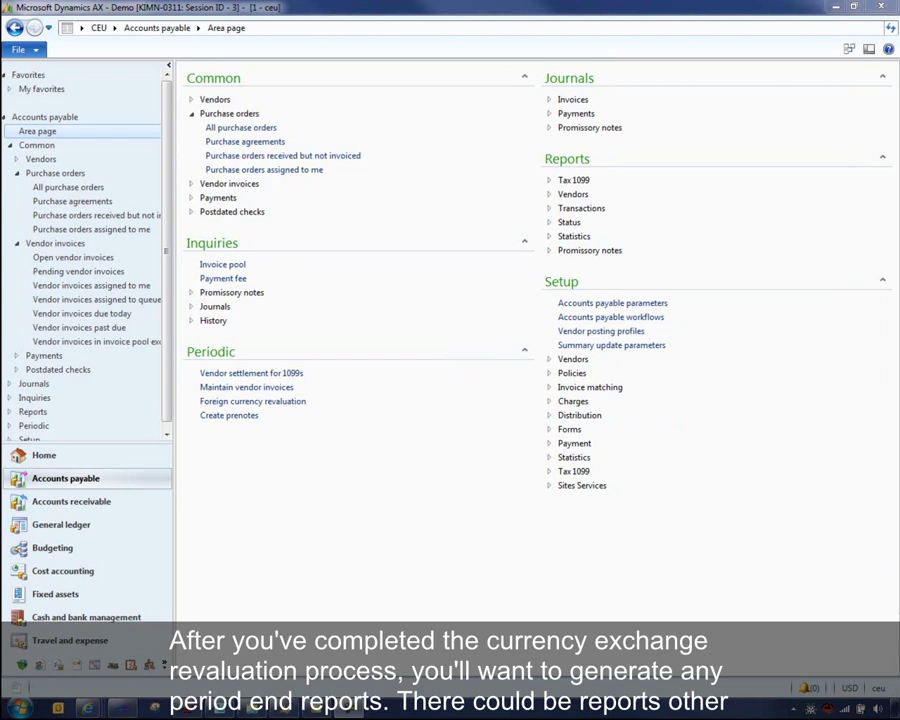
left_click(549, 223)
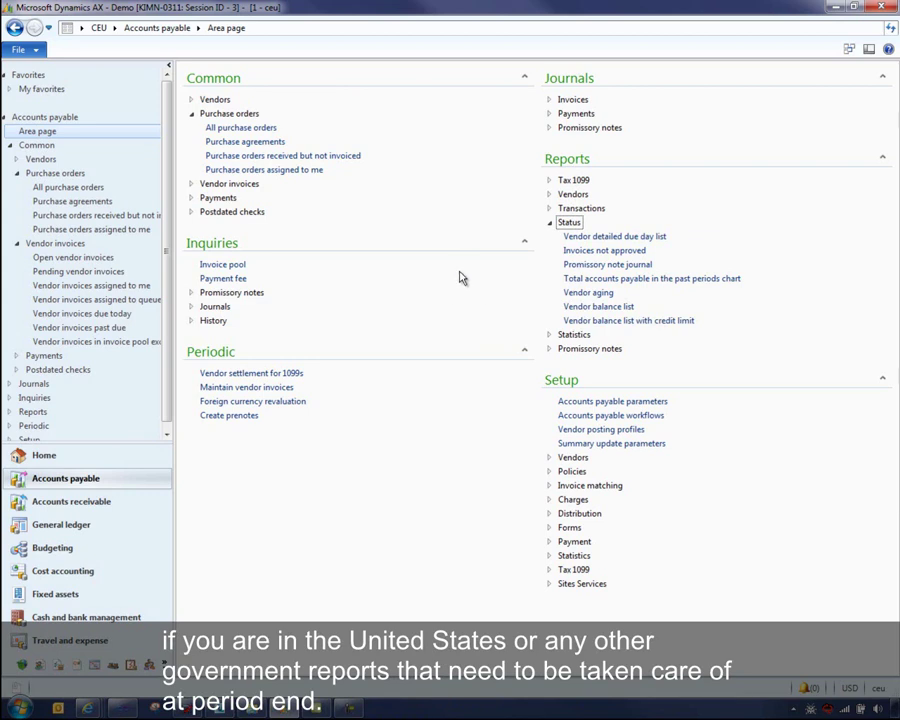
left_click(550, 221)
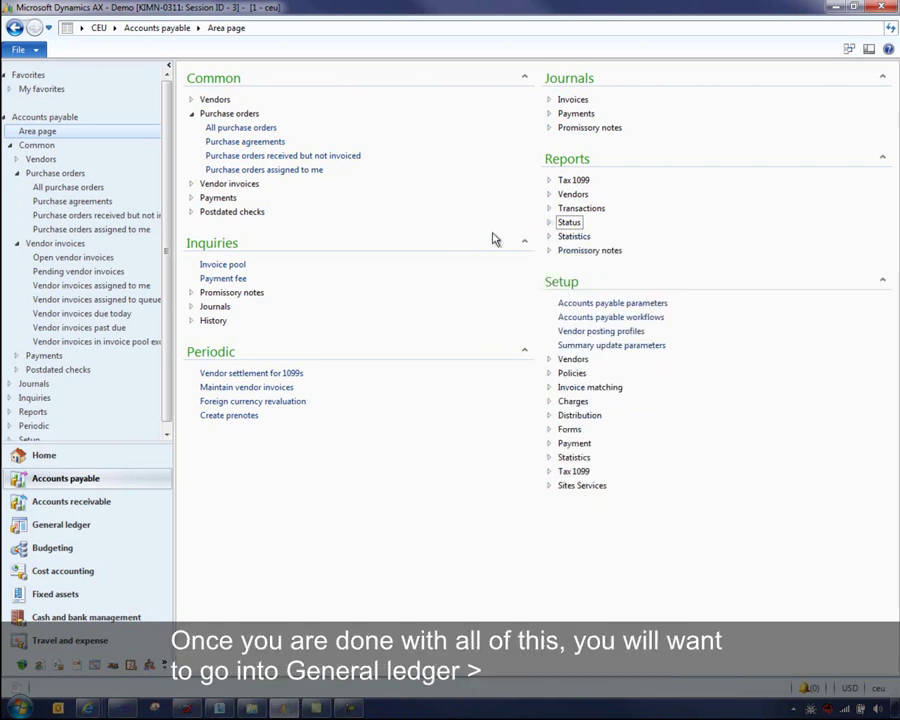
Open the ledger calendar in General ledger and display the periods and module access levels of fiscal year 7/1/2011.
left_click(64, 525)
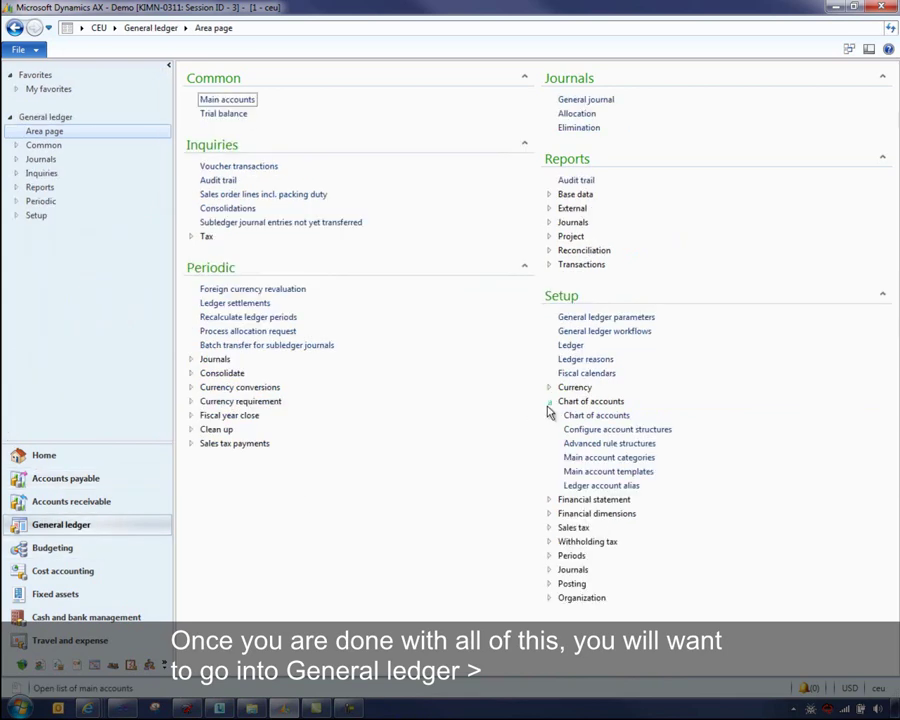
left_click(571, 345)
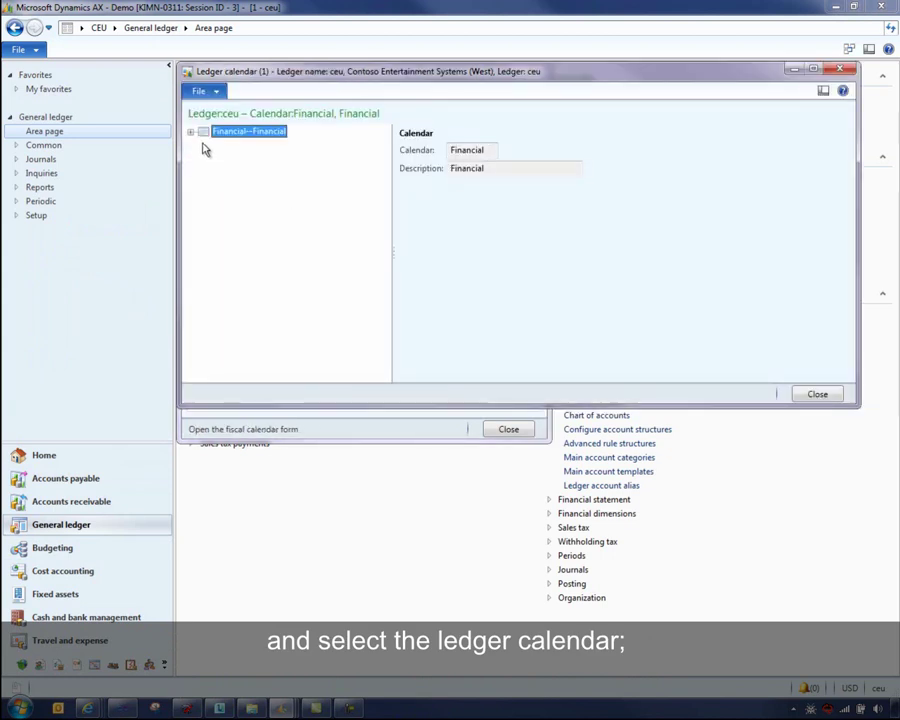
left_click(189, 133)
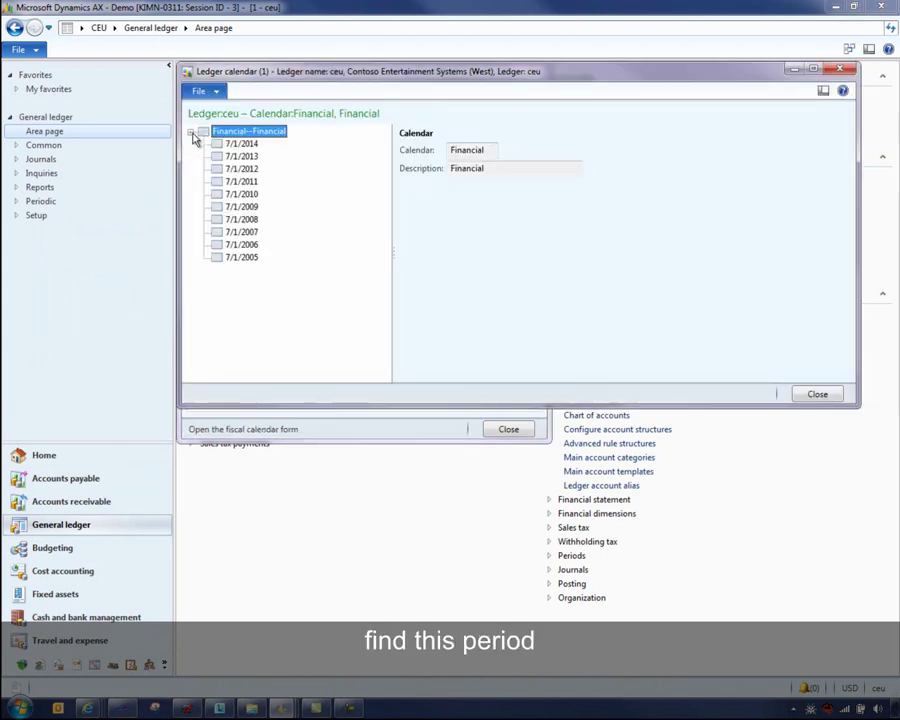
left_click(247, 183)
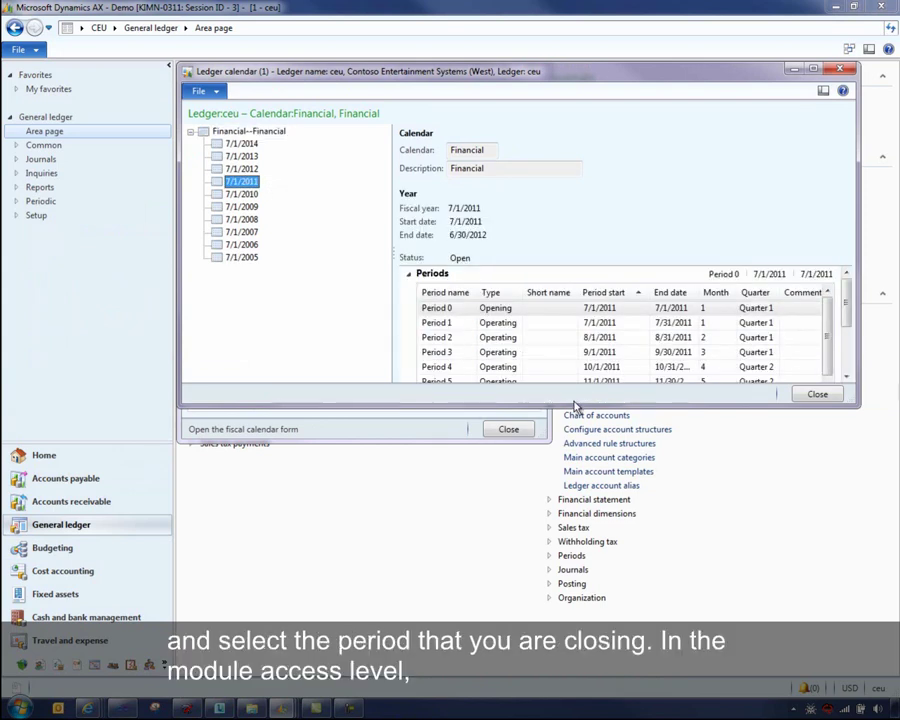
left_click_drag(574, 403, 585, 558)
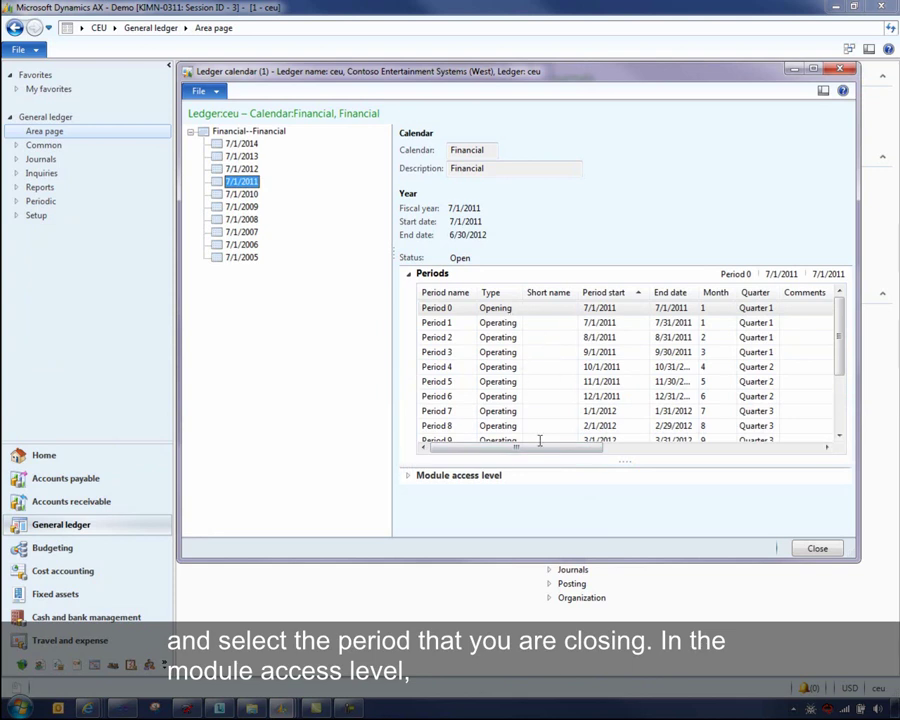
left_click_drag(628, 462, 610, 336)
left_click(410, 352)
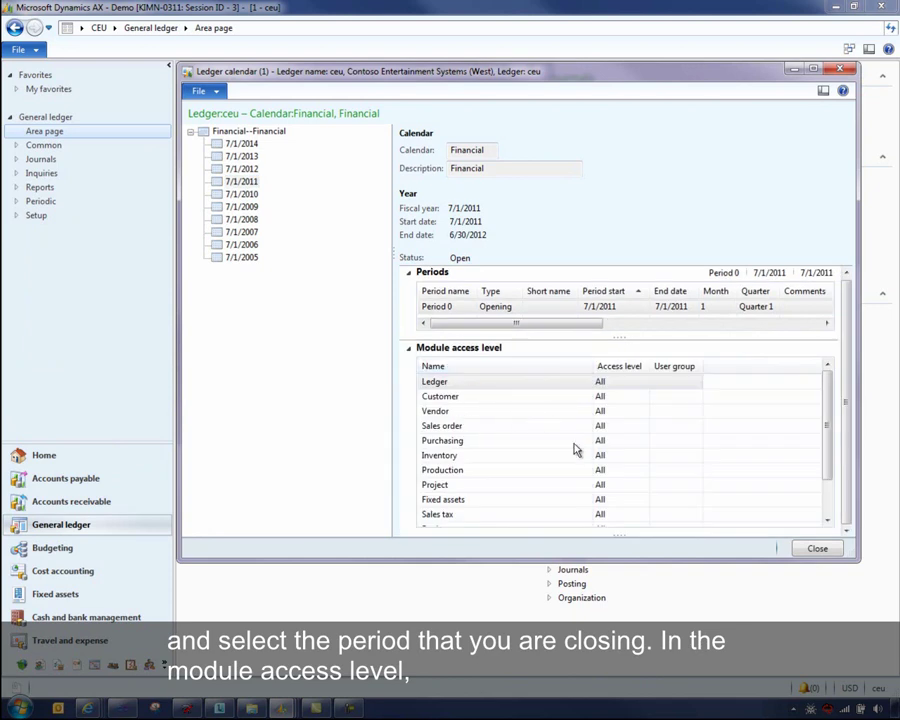
Check the access level options for the Purchasing module in Period 0 without changing them, and close the ledger calendar and ledger forms.
left_click(438, 412)
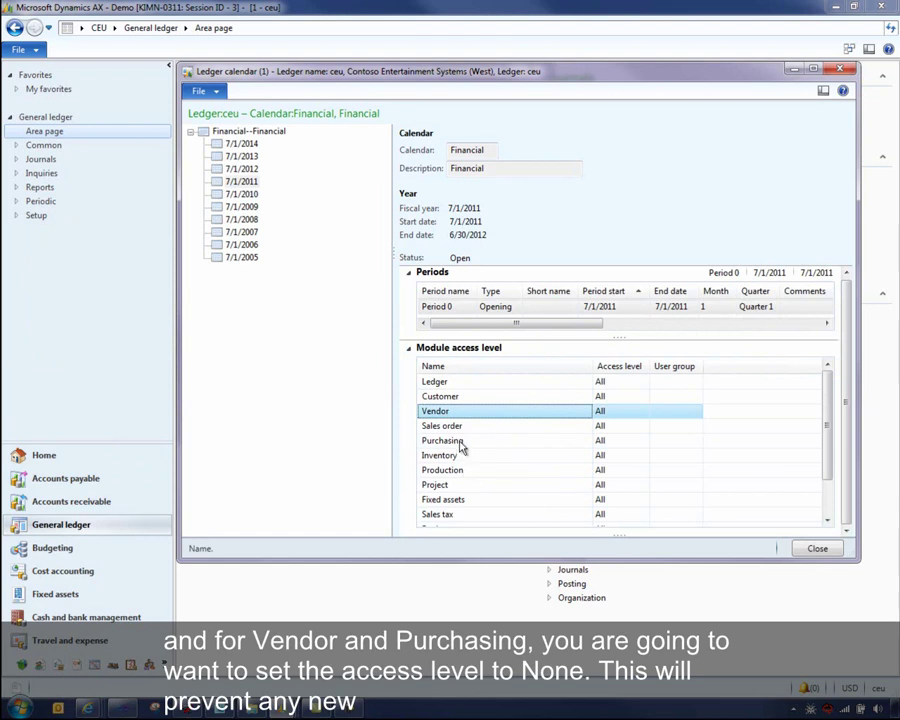
left_click(625, 440)
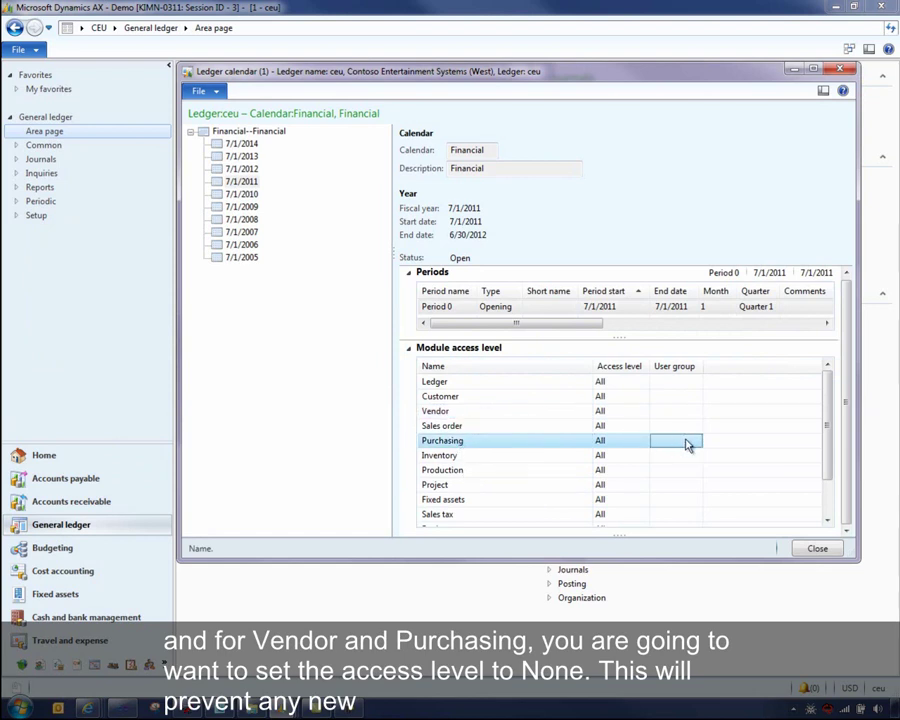
left_click(648, 440)
left_click(645, 443)
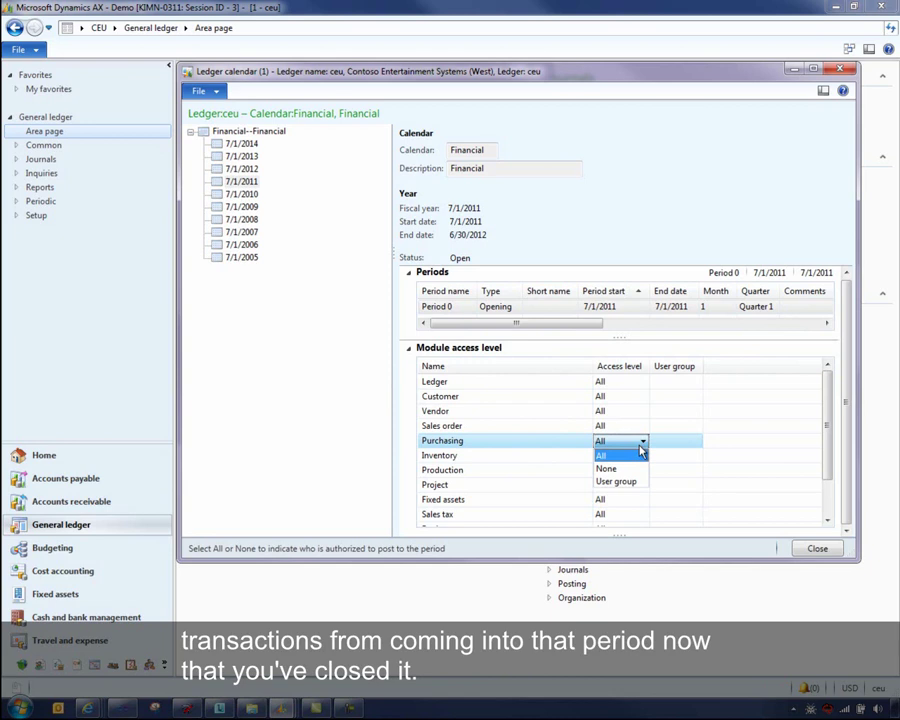
left_click(826, 553)
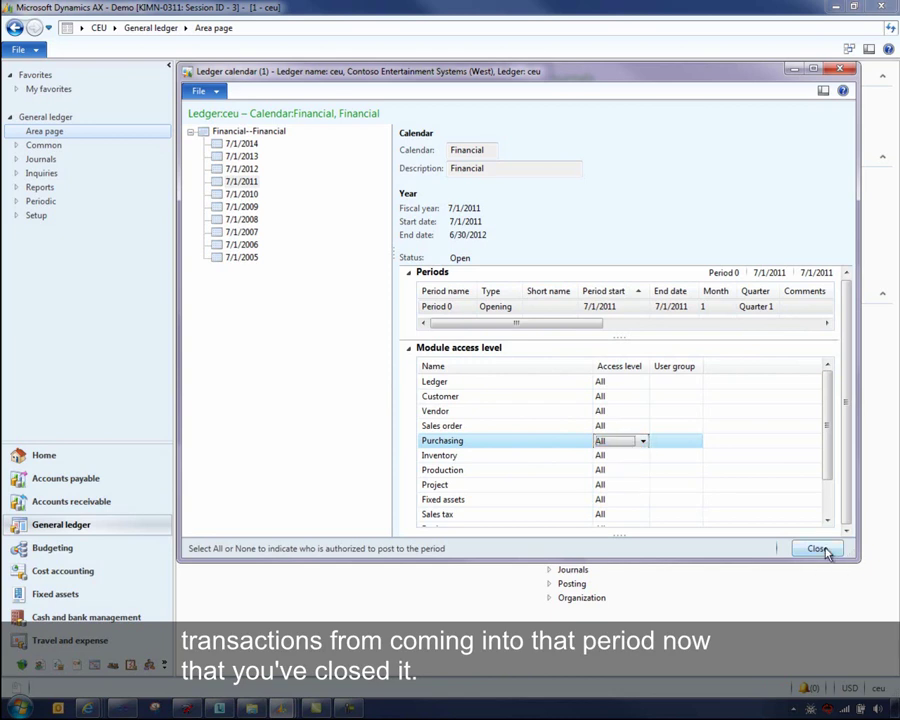
left_click(818, 549)
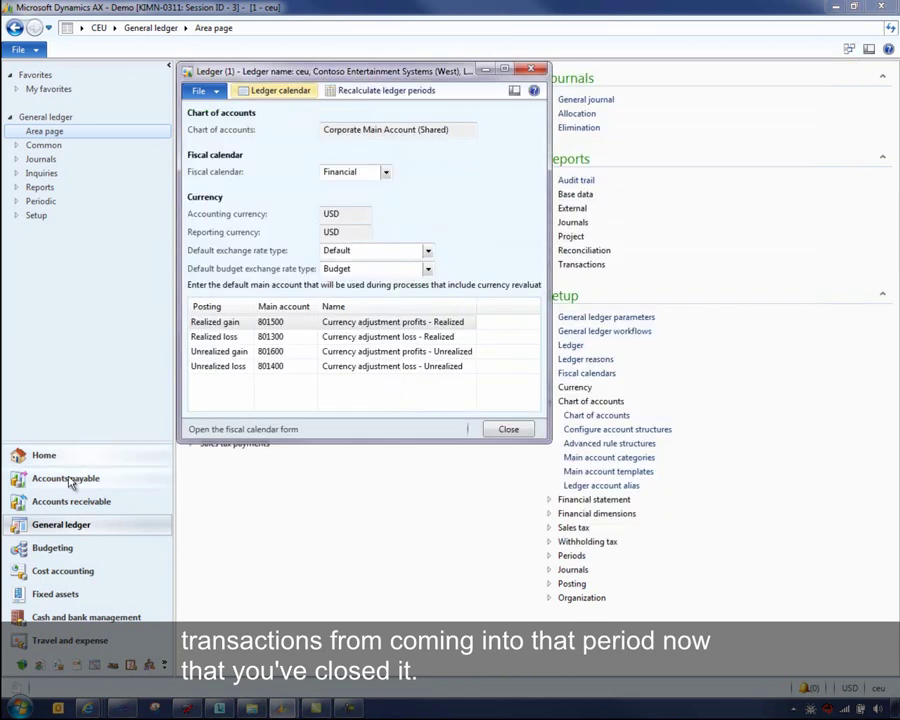
left_click(508, 428)
Look through the payment and bill of exchange journals available in Accounts receivable, and collapse both groups again.
left_click(96, 501)
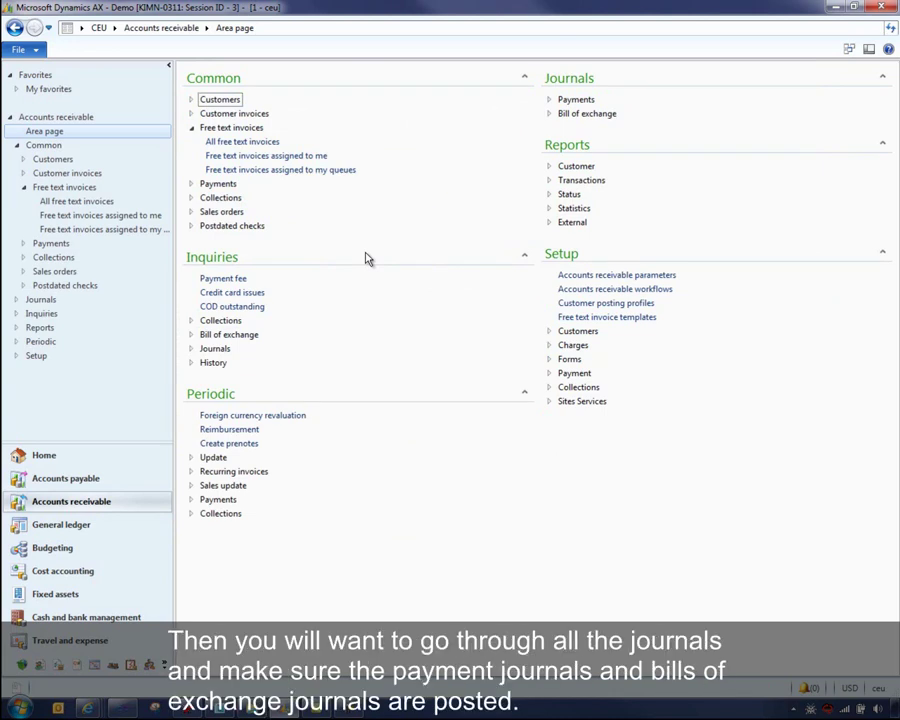
left_click(548, 101)
left_click(550, 170)
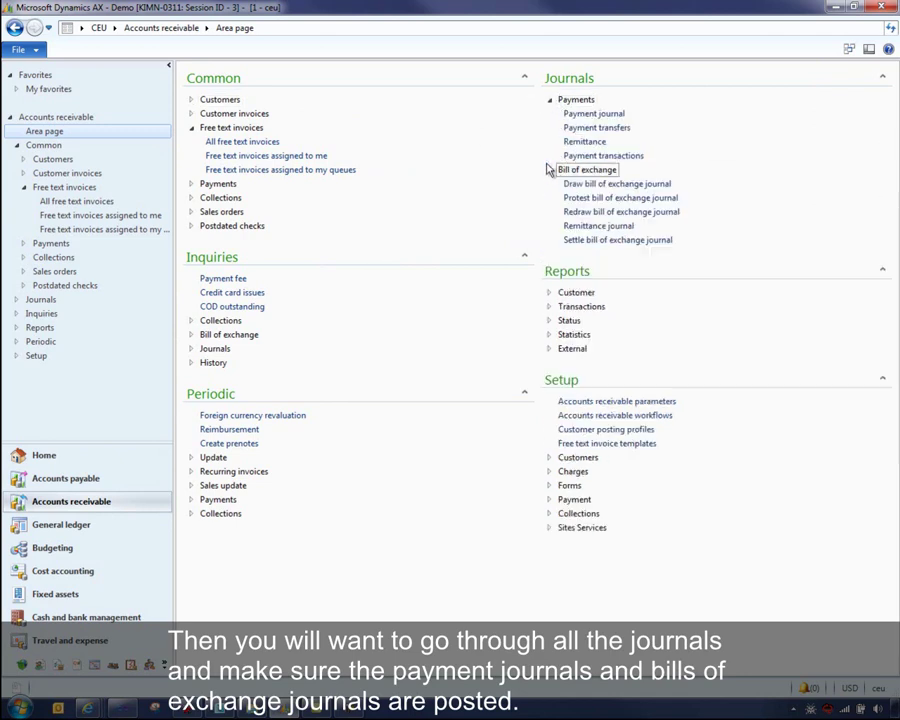
left_click(549, 100)
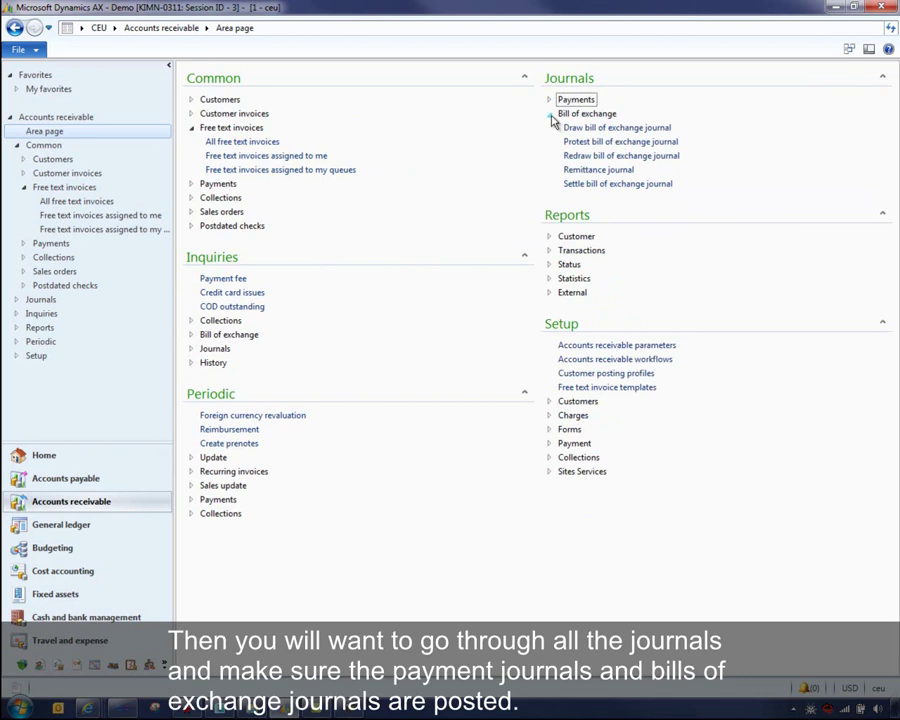
left_click(549, 114)
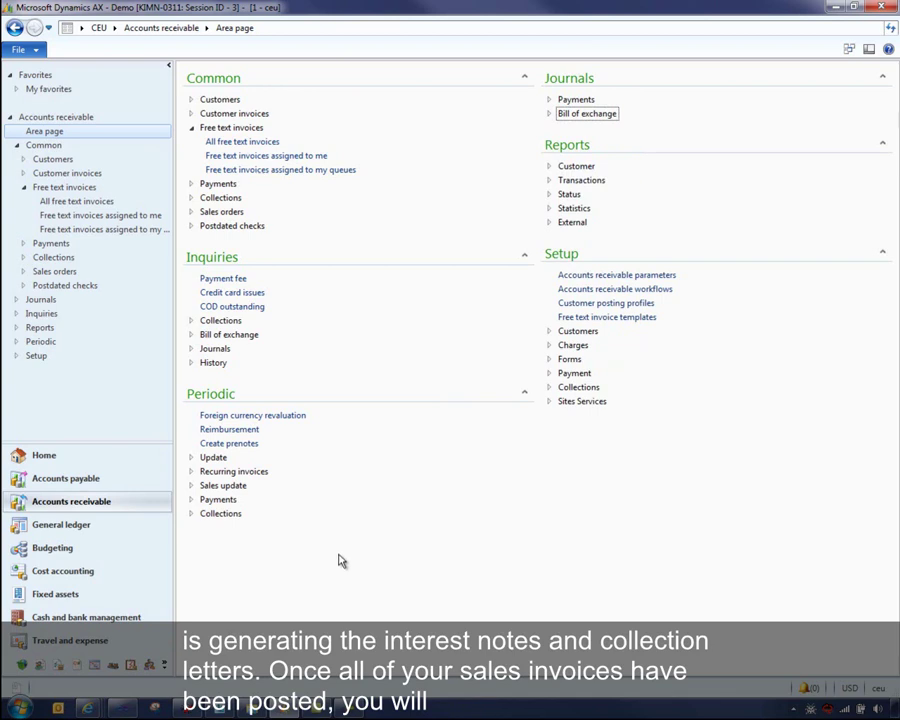
Show the periodic Collections tasks in Accounts receivable and view its foreign currency revaluation form.
left_click(192, 514)
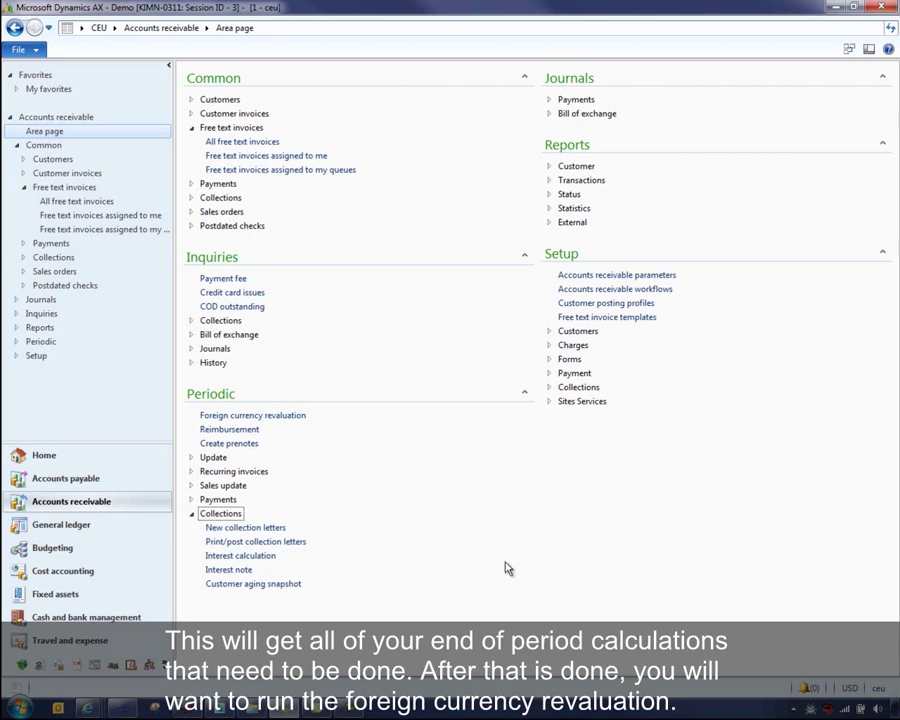
left_click(243, 418)
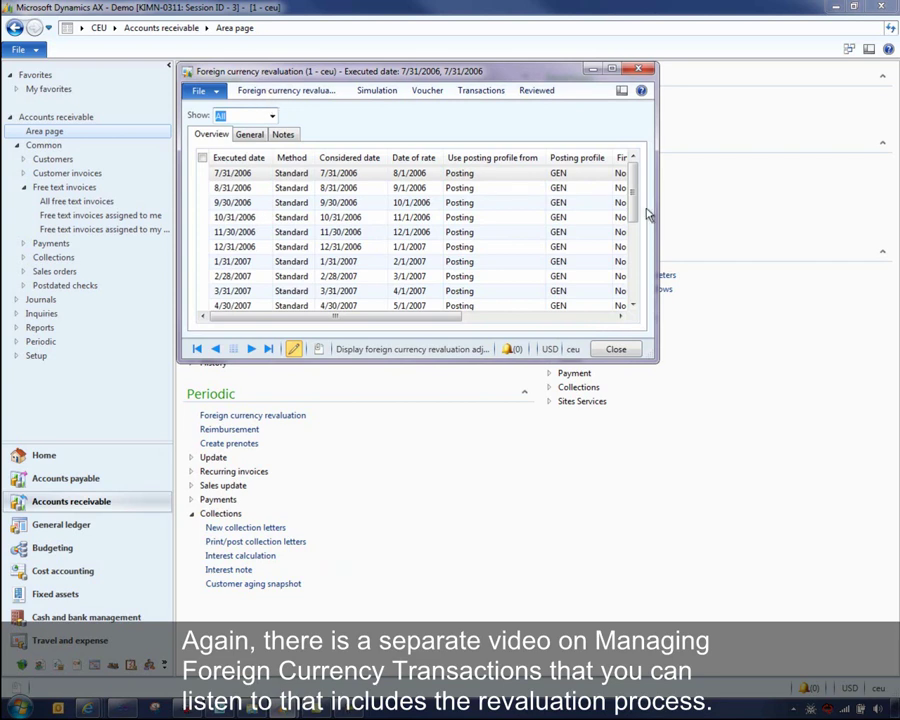
left_click(638, 69)
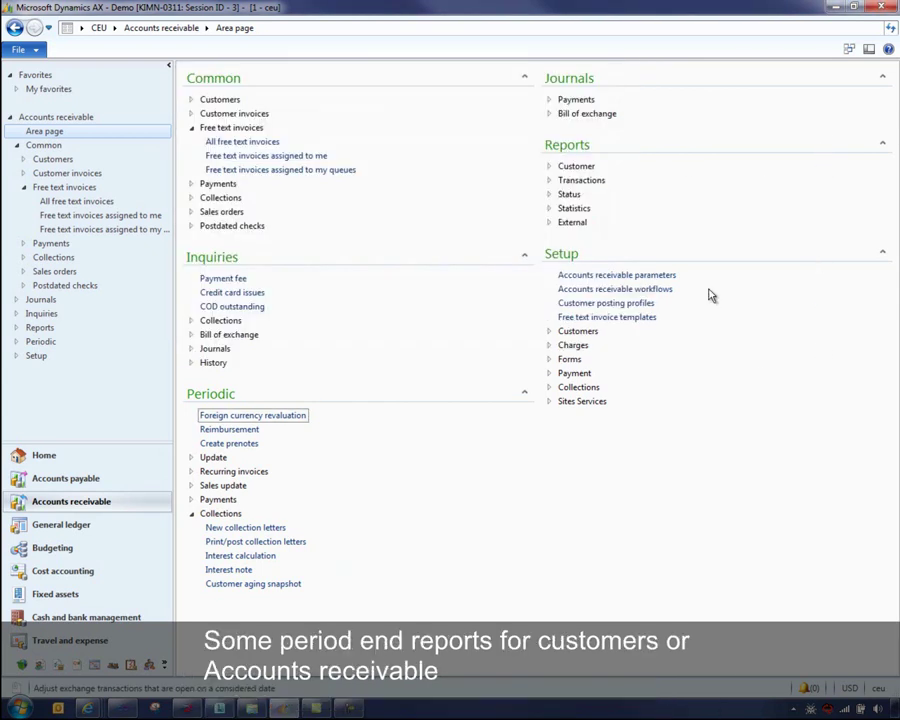
Show the Status and External reports available in Accounts receivable for period end.
left_click(547, 194)
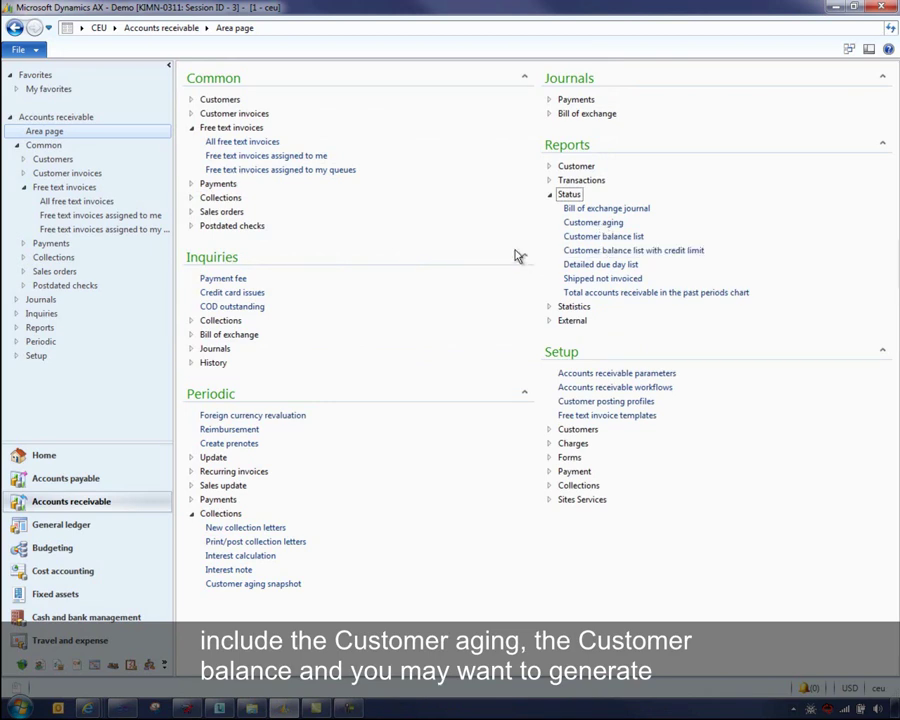
left_click(570, 321)
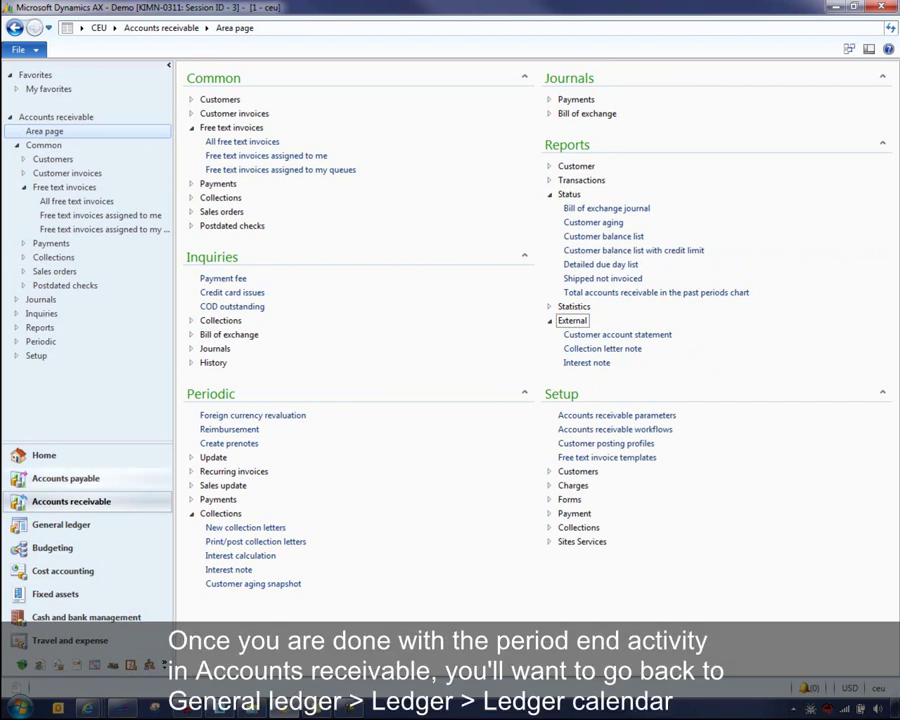
Open the ledger calendar from the General ledger setup and display the periods of the fiscal year starting 7/1/2012.
left_click(62, 525)
left_click(572, 345)
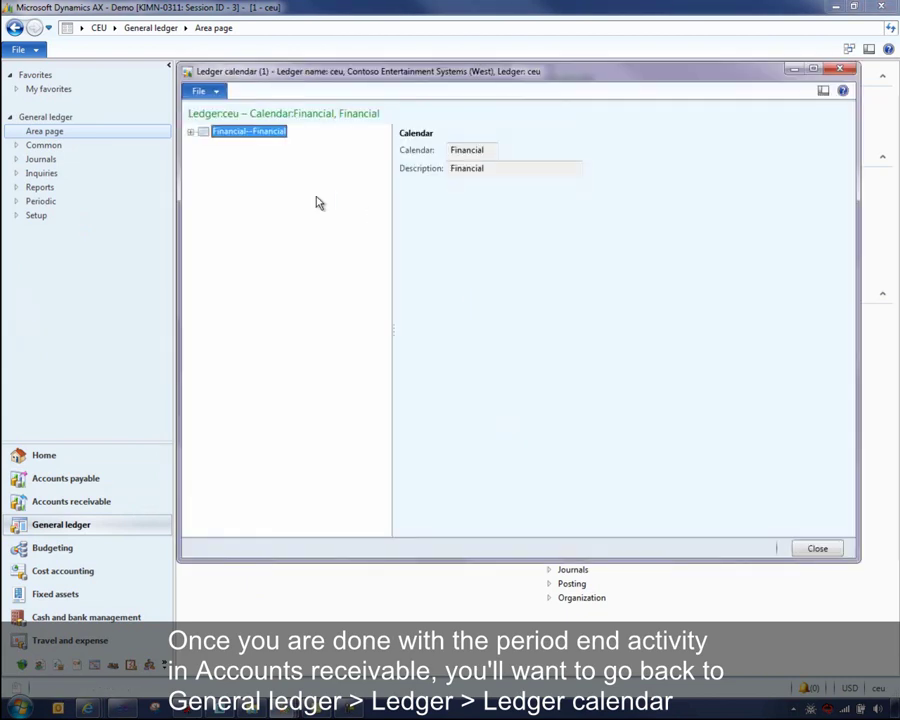
left_click(190, 132)
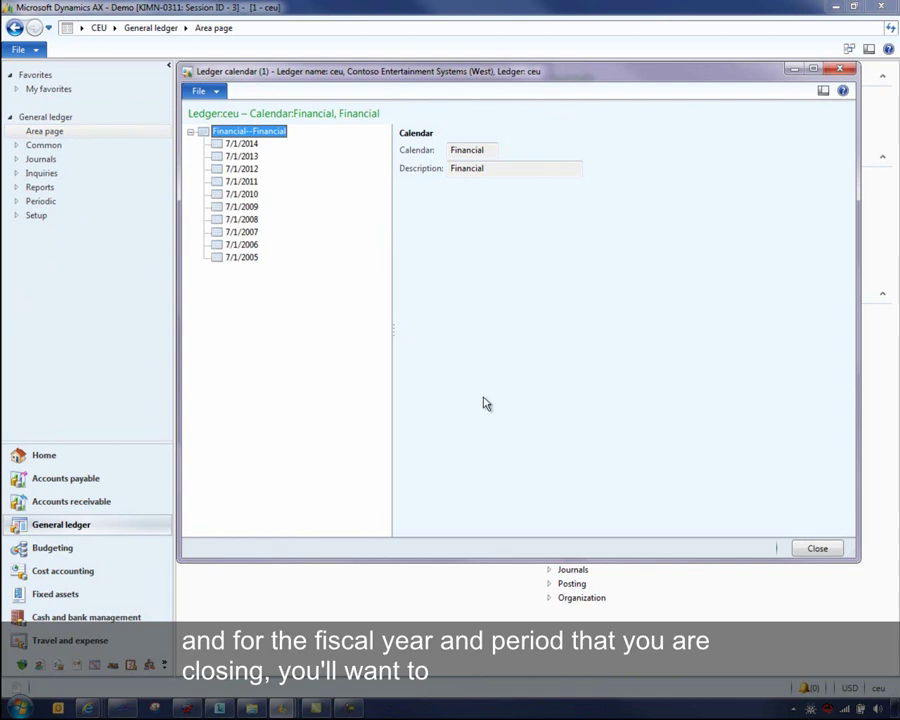
left_click(243, 170)
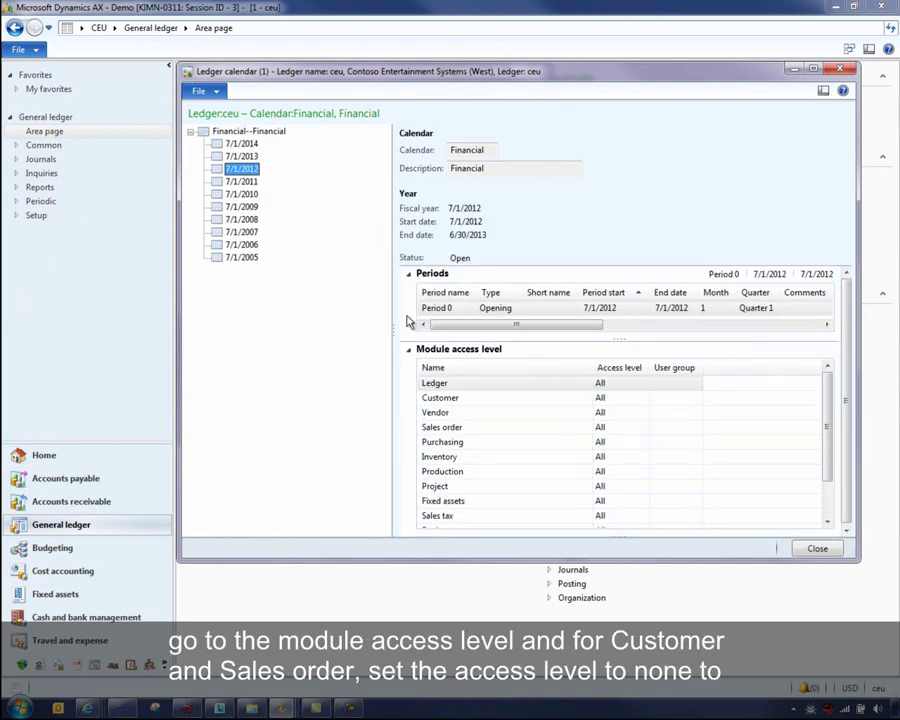
Review the Customer and Sales order access levels for Period 0 without changing them, and close the ledger calendar and ledger forms.
left_click(467, 401)
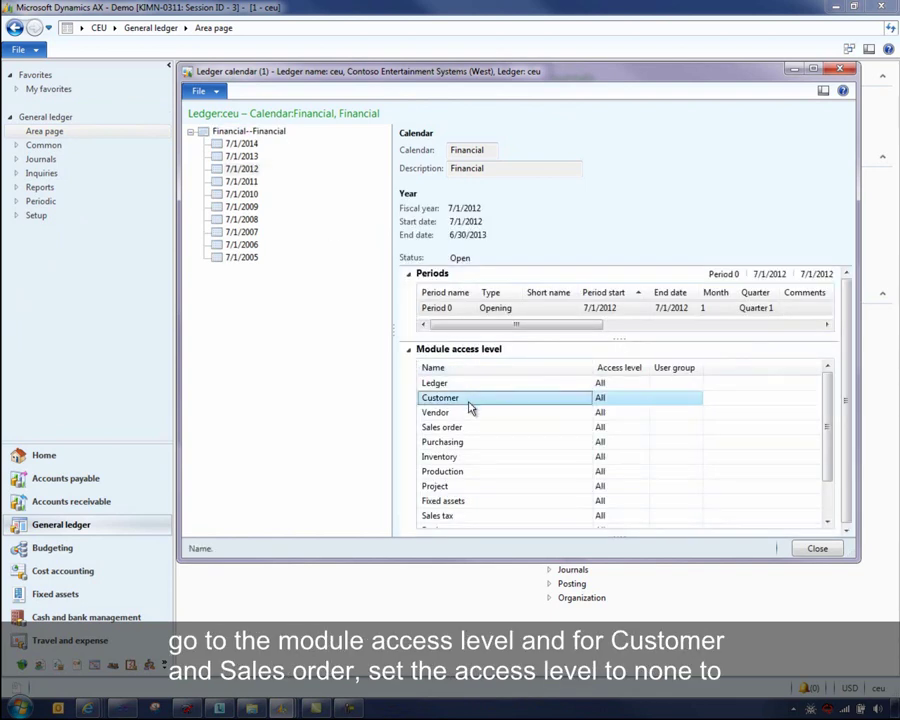
left_click(484, 428)
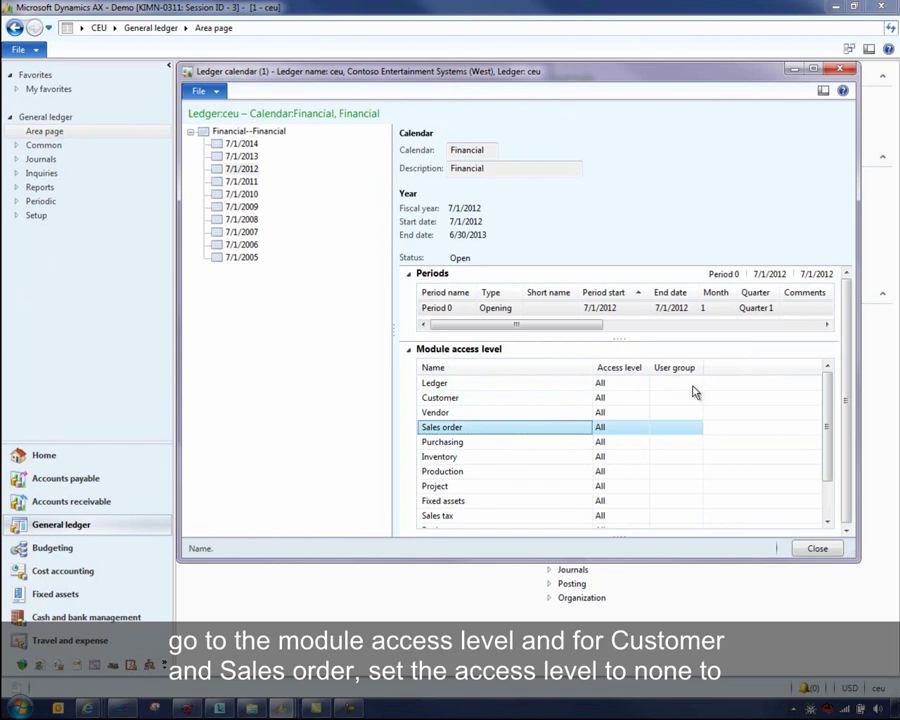
left_click(645, 428)
left_click(644, 430)
left_click(644, 432)
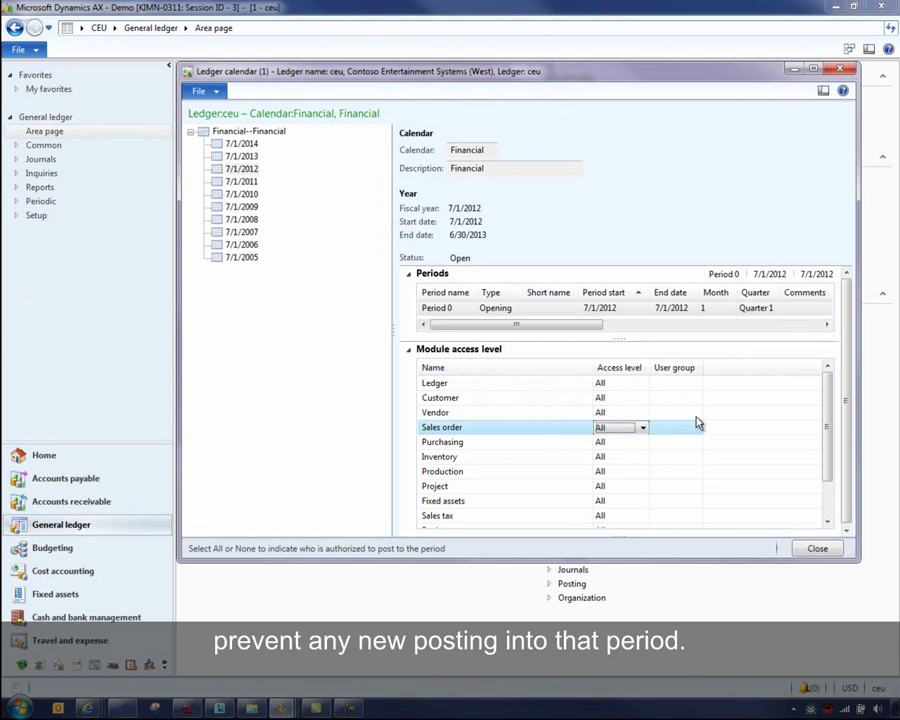
left_click(817, 549)
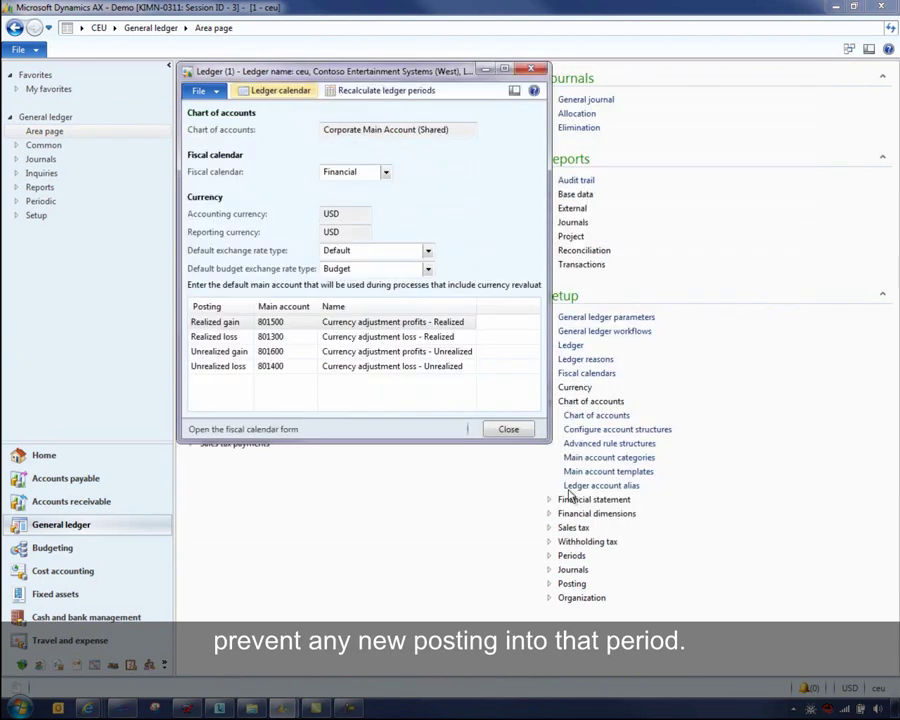
left_click(510, 431)
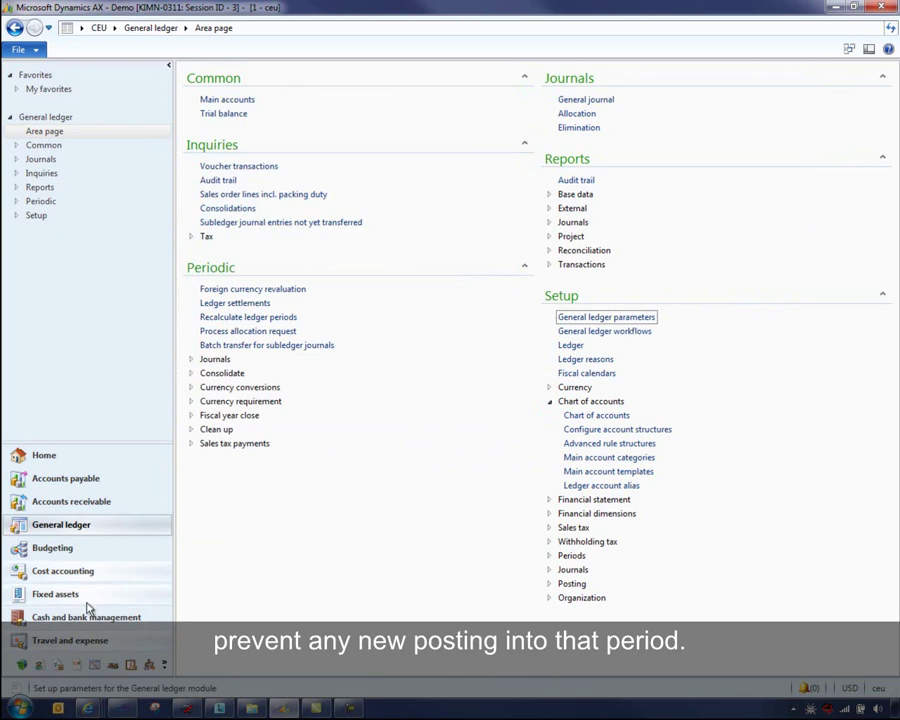
Show the Statistics reports in Cash and bank management and open the bank accounts list.
left_click(90, 617)
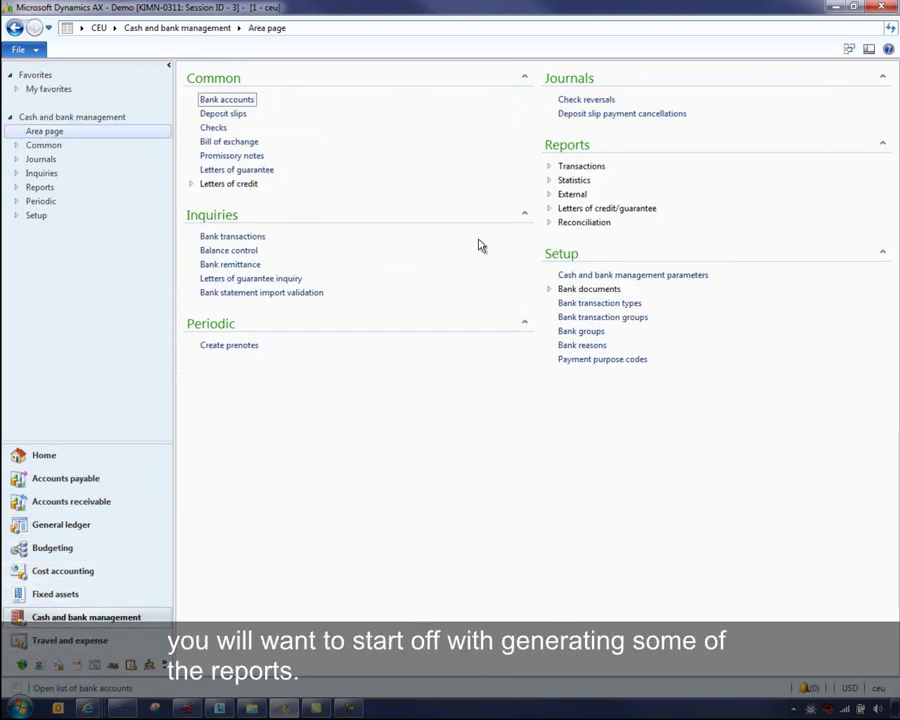
left_click(551, 180)
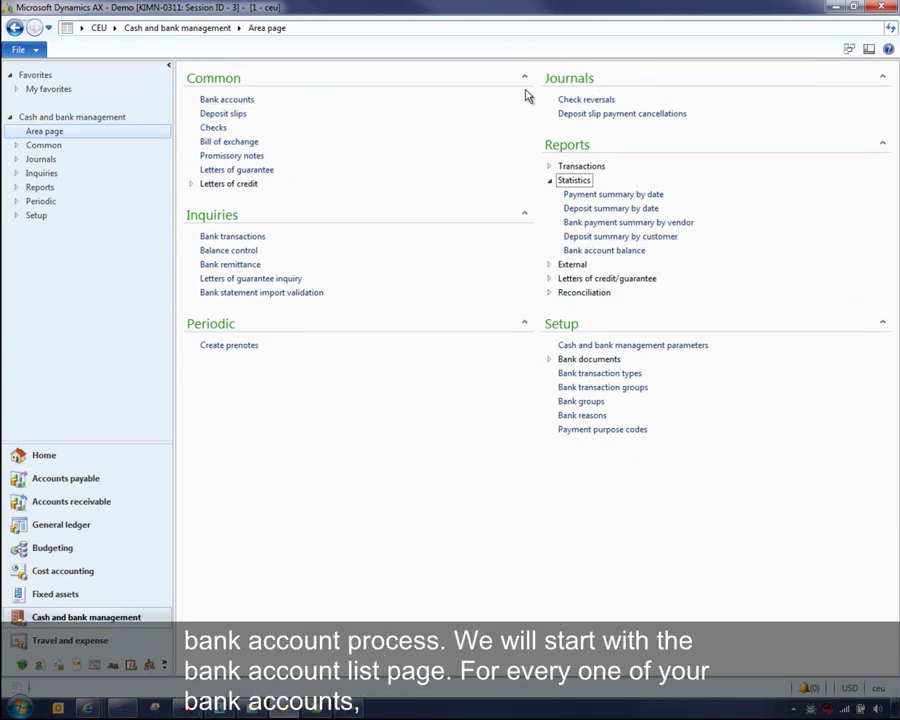
left_click(230, 101)
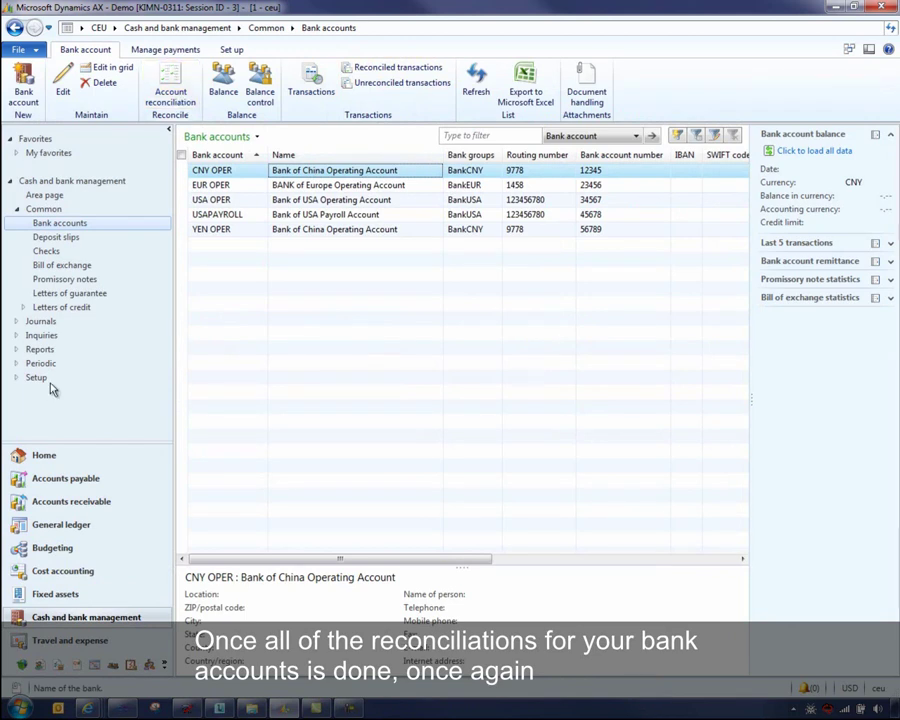
Return to the General ledger's ledger calendar and show the module access levels for the fiscal year starting 7/1/2012.
left_click(112, 524)
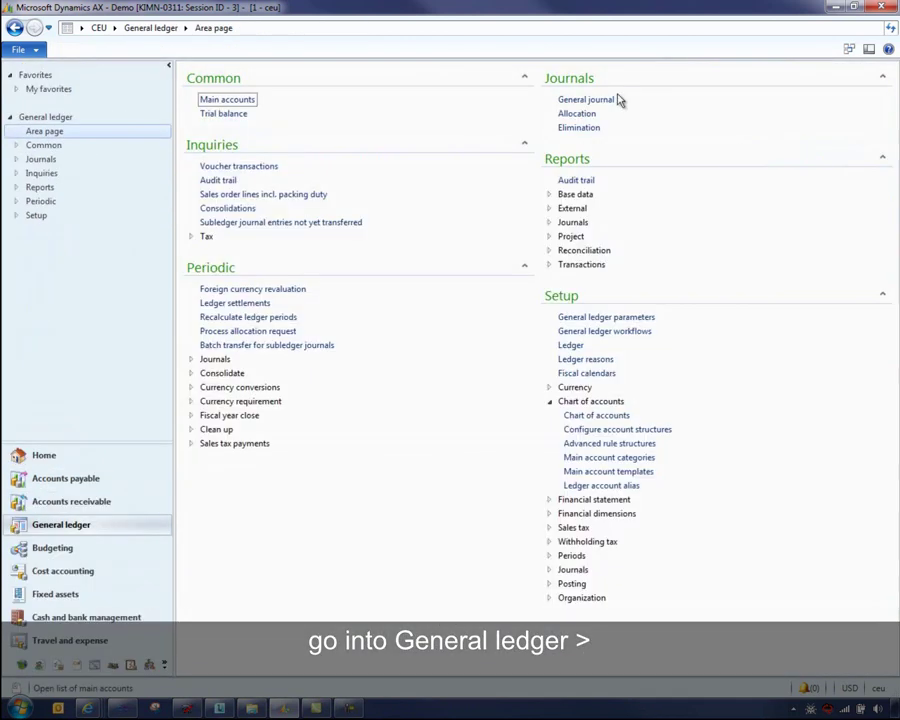
left_click(571, 345)
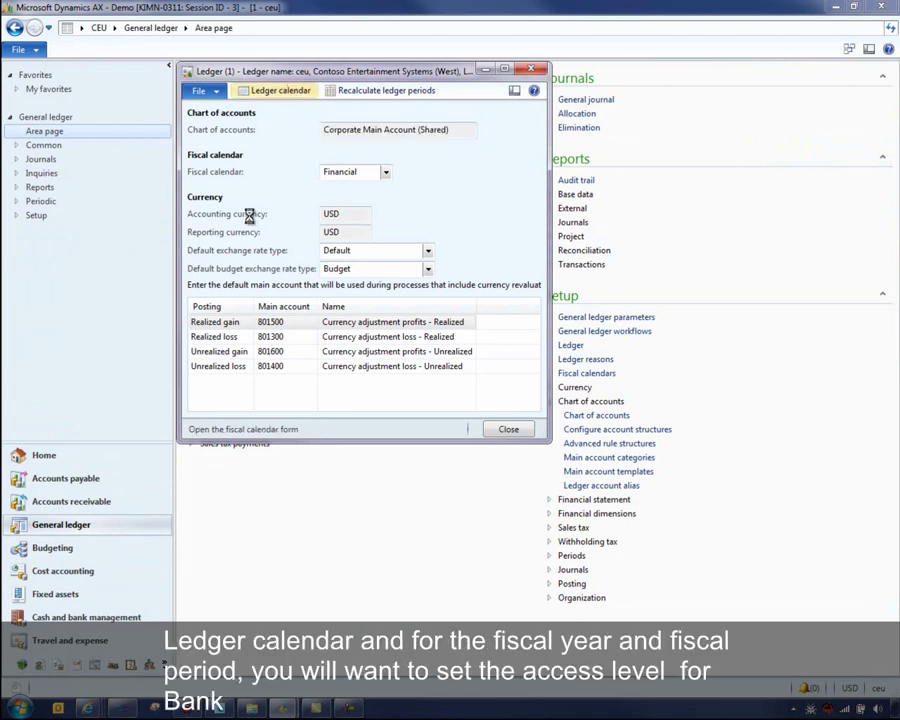
left_click(191, 132)
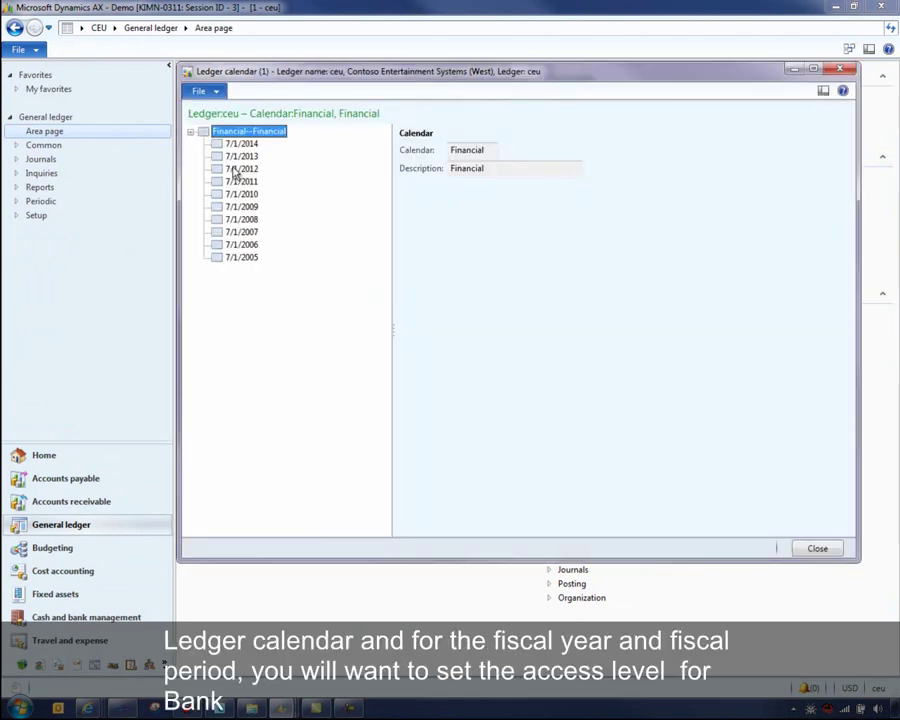
left_click(238, 169)
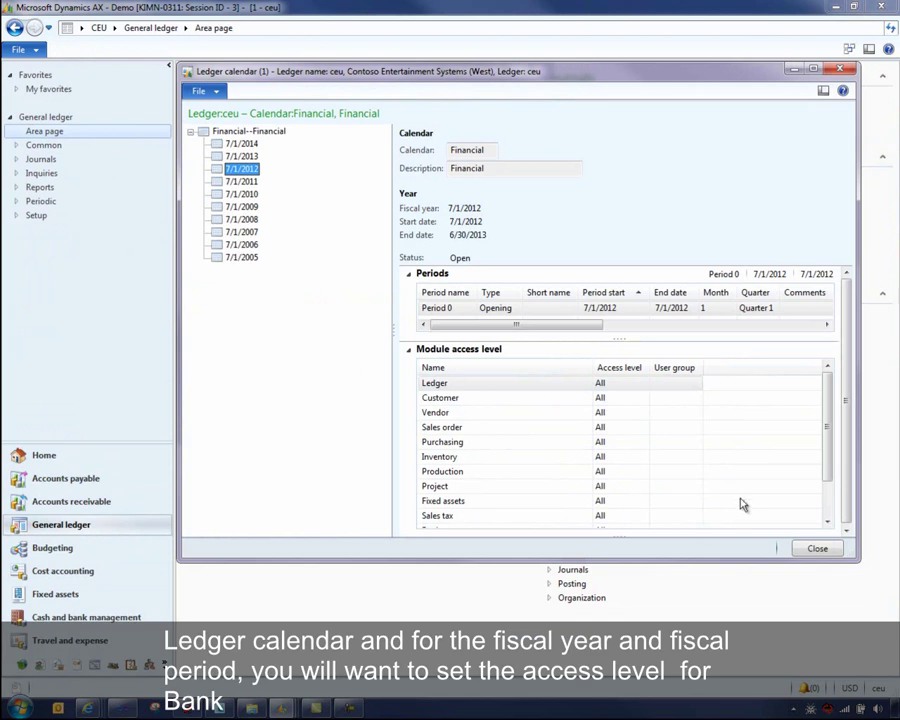
Check the access level options for the Bank module in Period 0 without changing them, and close the calendar and ledger forms.
scroll(818, 516, "down", 2)
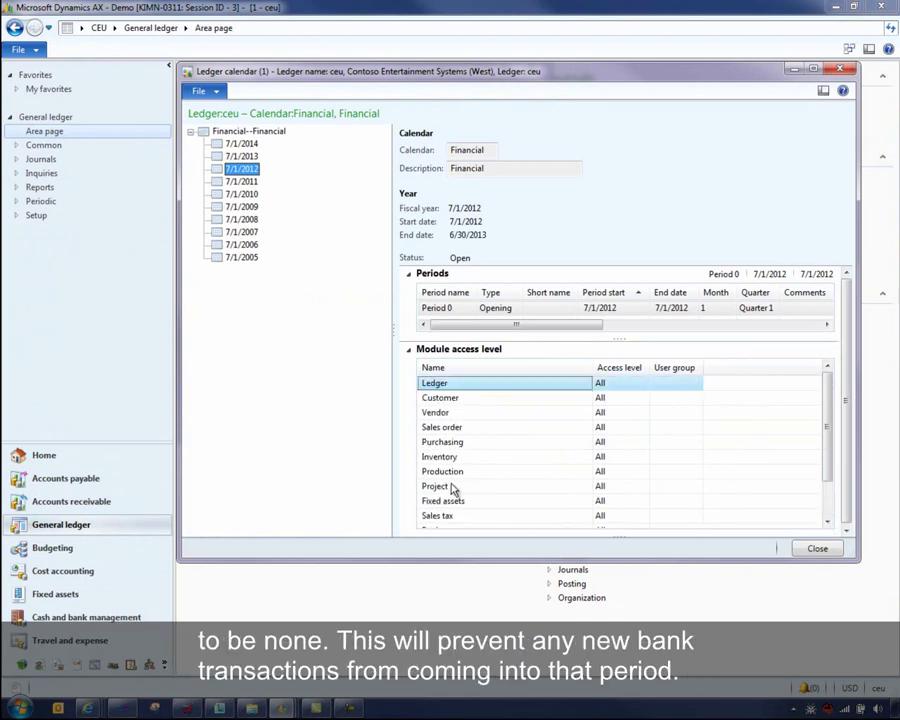
left_click(453, 488)
left_click(638, 487)
left_click(643, 488)
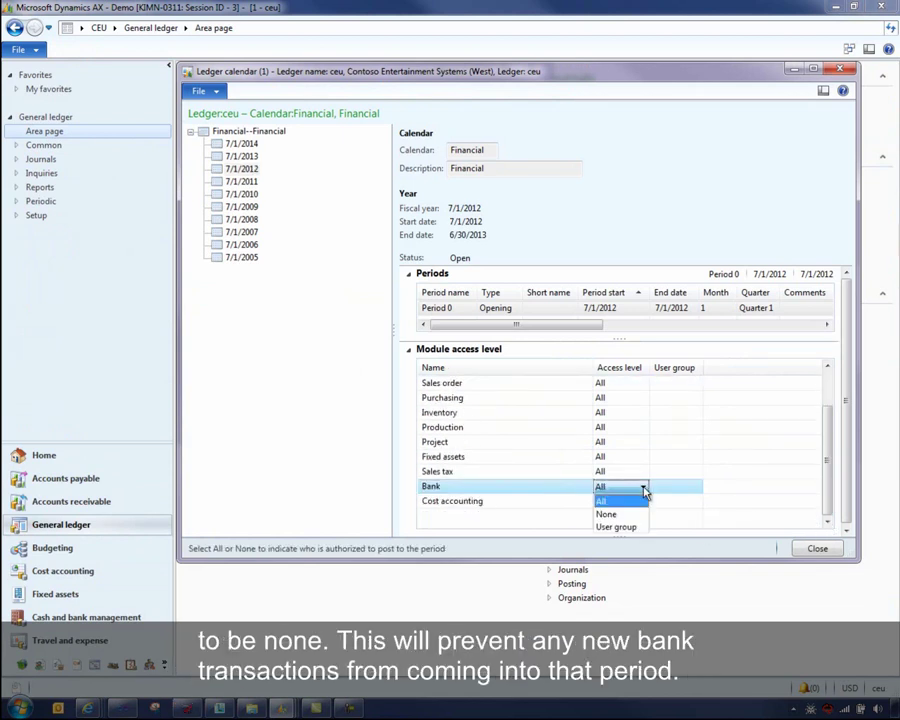
left_click(646, 490)
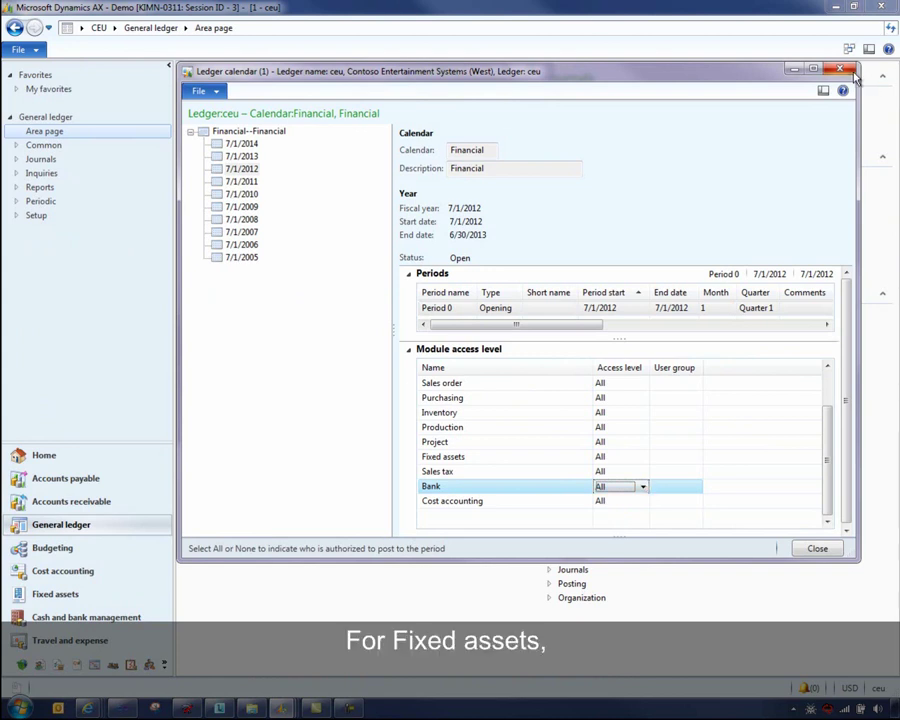
key("Escape")
key("Escape")
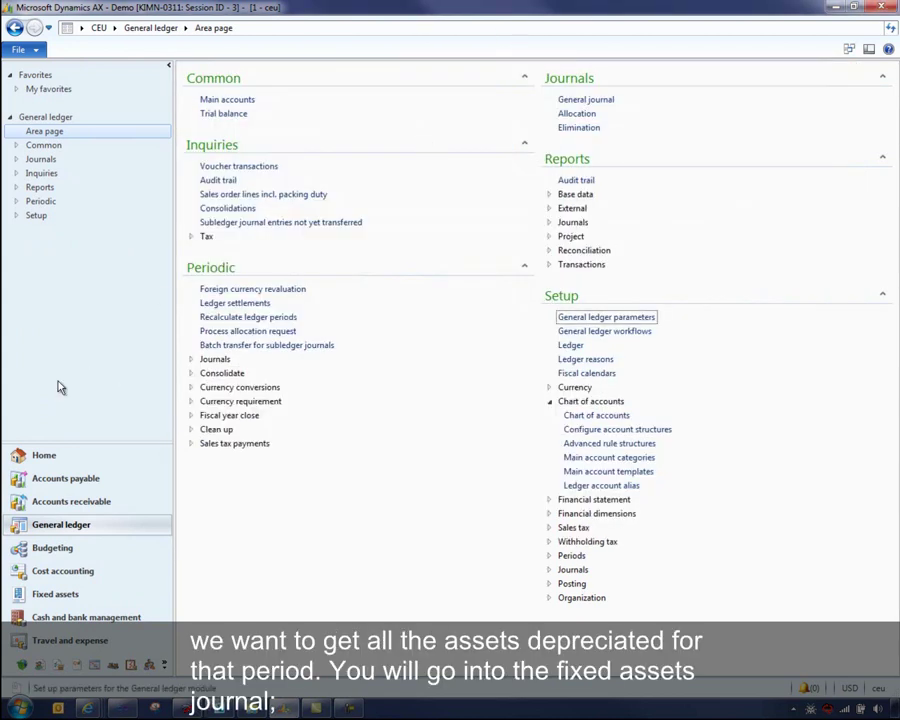
Create a fixed assets journal with the journal name FAA and open its voucher lines.
left_click(68, 595)
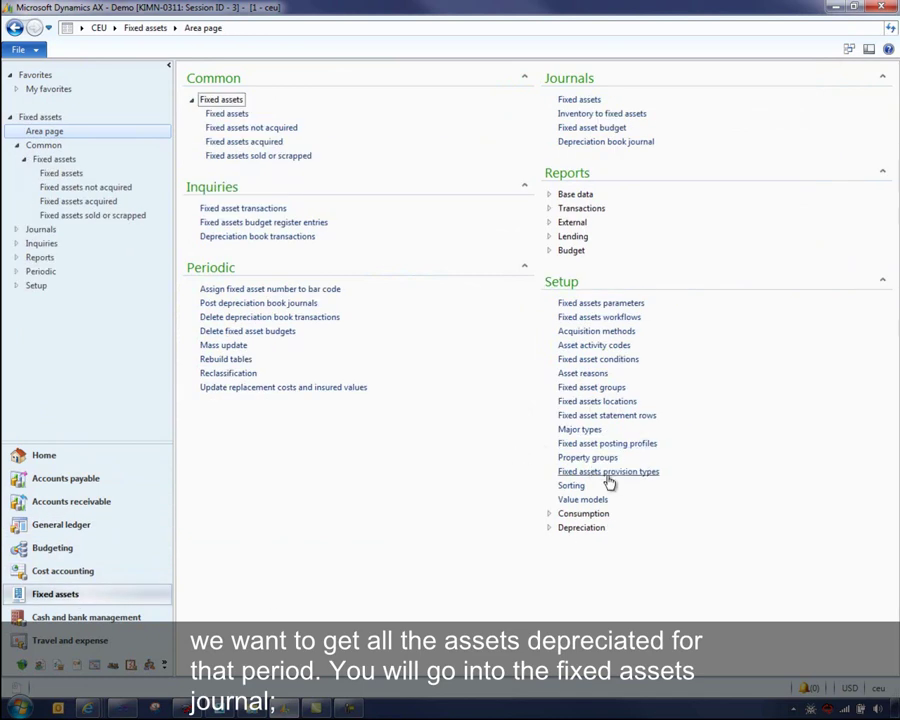
left_click(593, 102)
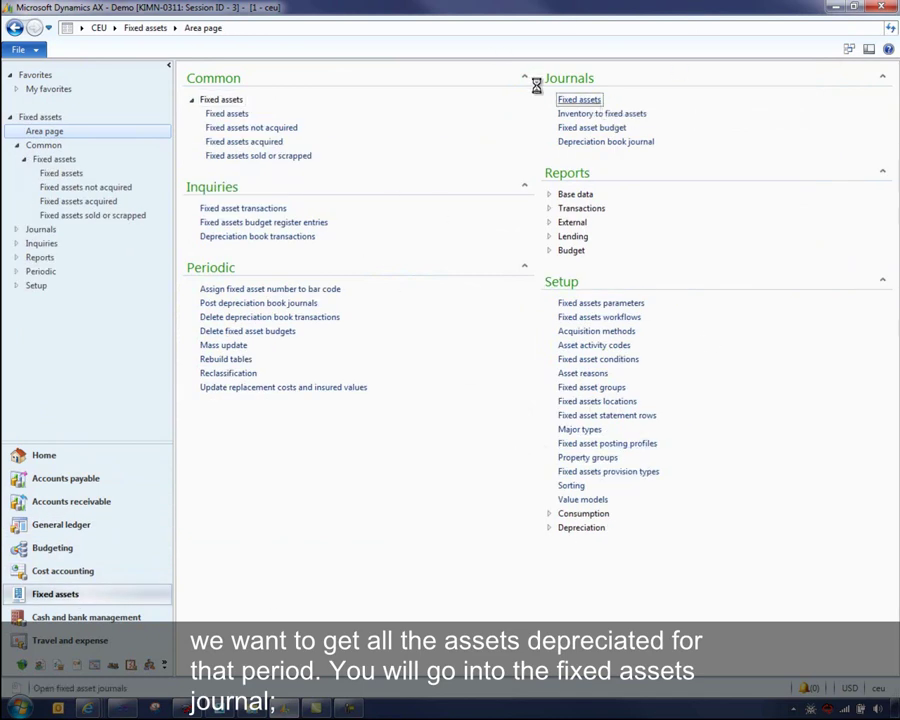
left_click(257, 91)
left_click(236, 192)
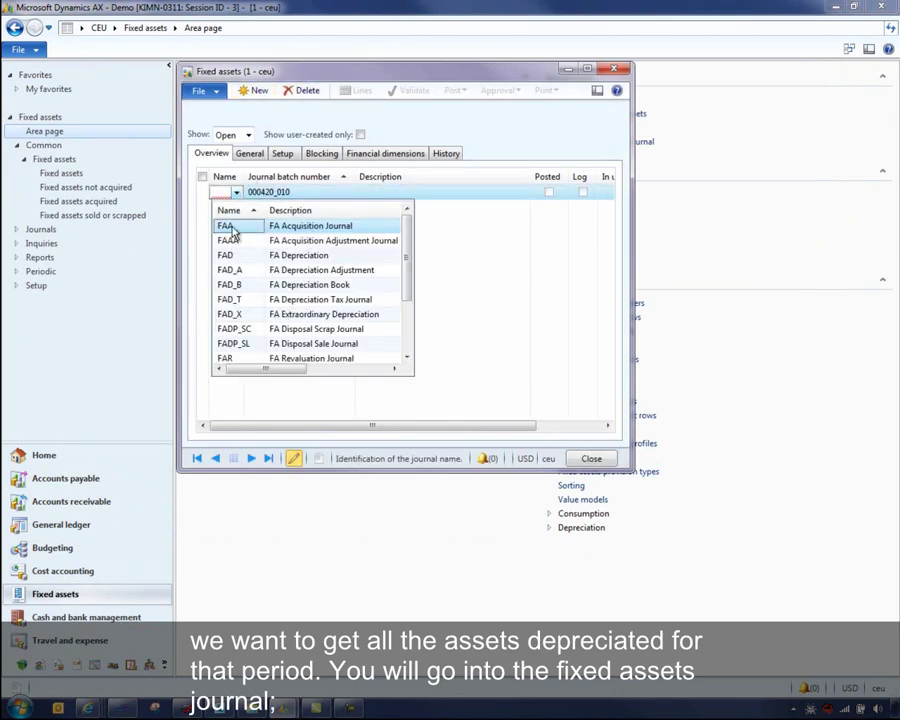
left_click(226, 225)
left_click(359, 92)
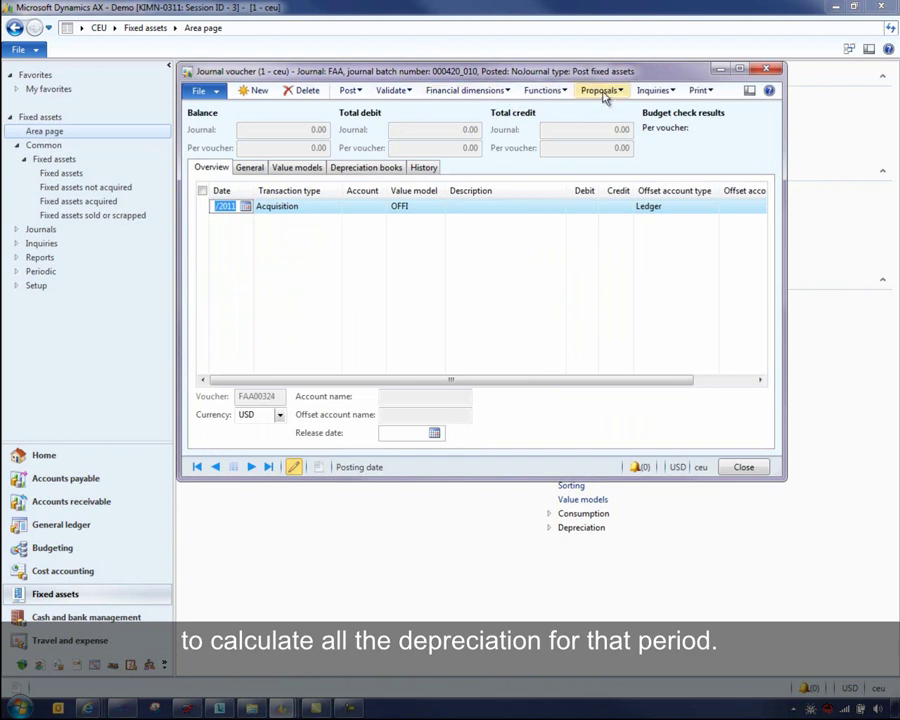
View the depreciation proposal form for the fixed assets journal without running it, and close the journal forms.
left_click(603, 92)
left_click(636, 139)
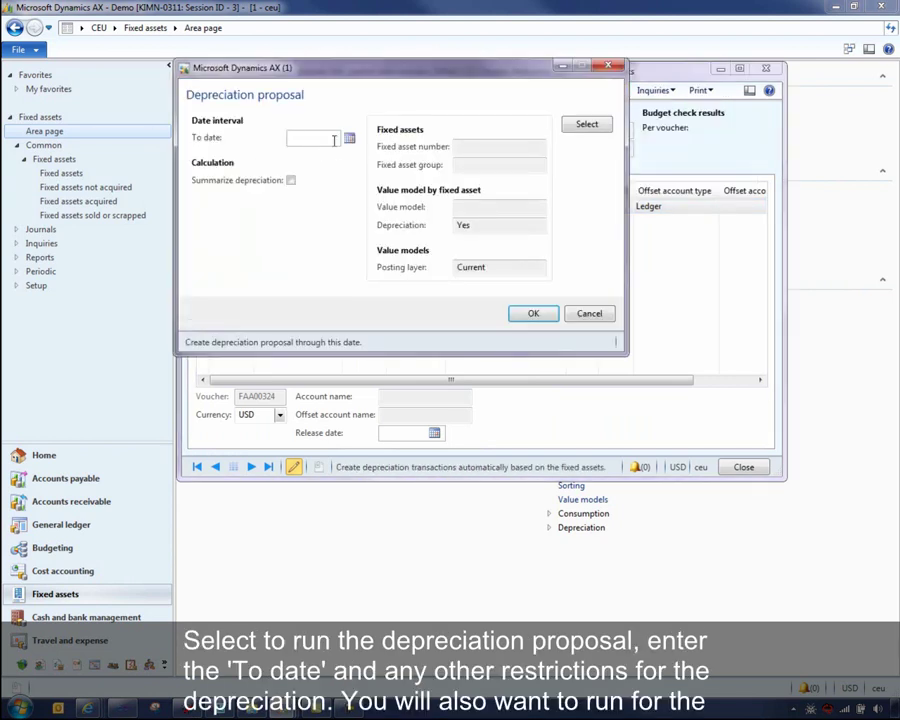
left_click(614, 70)
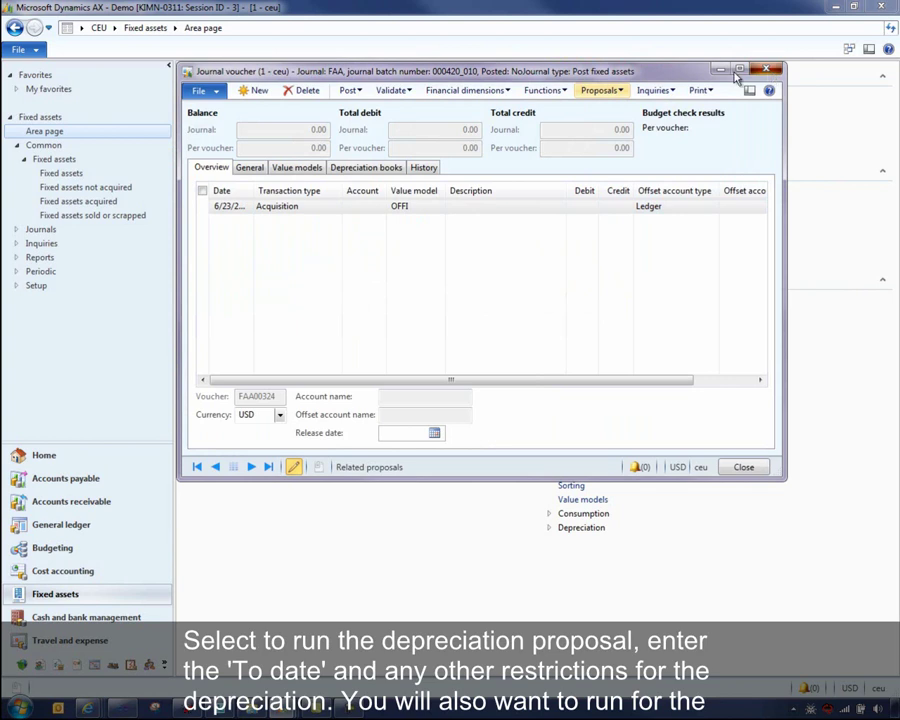
key("Escape")
left_click(620, 74)
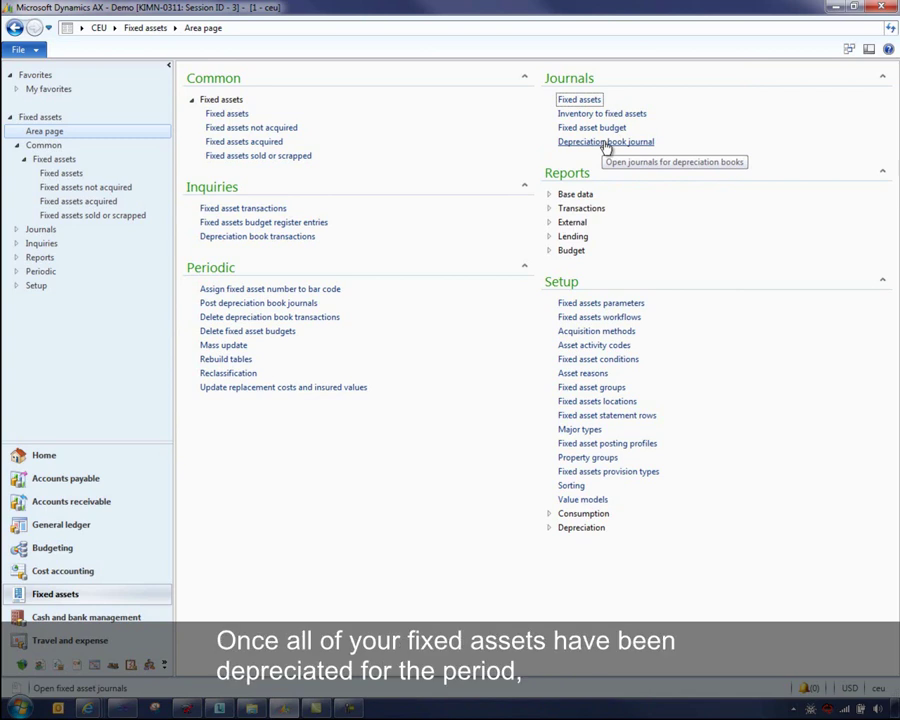
Look through the Base data, periodic Transactions and External reports available in Fixed assets.
left_click(605, 142)
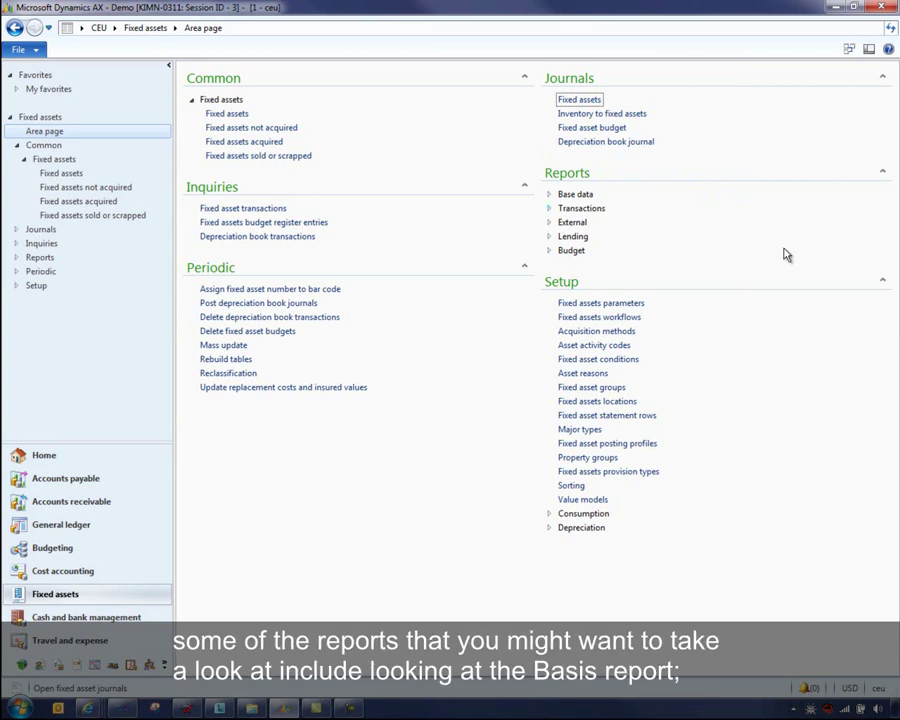
left_click(548, 196)
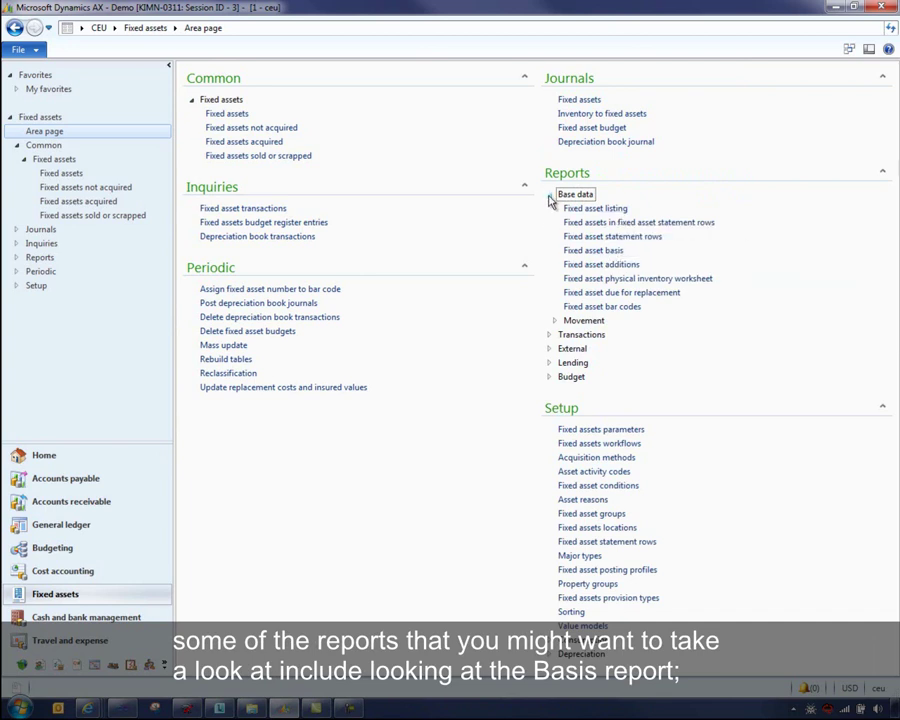
left_click(549, 196)
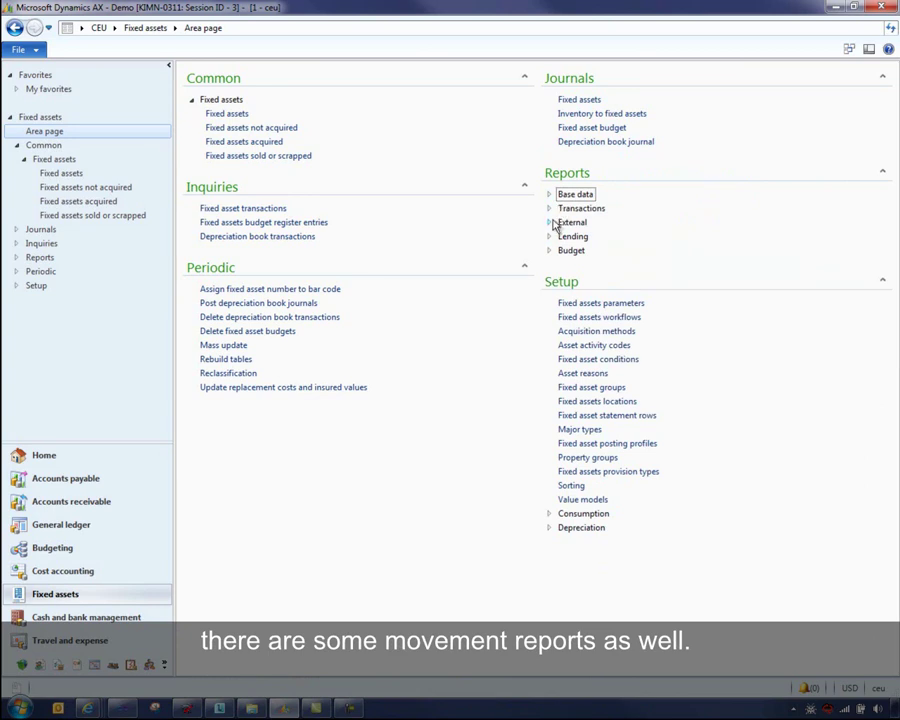
left_click(550, 209)
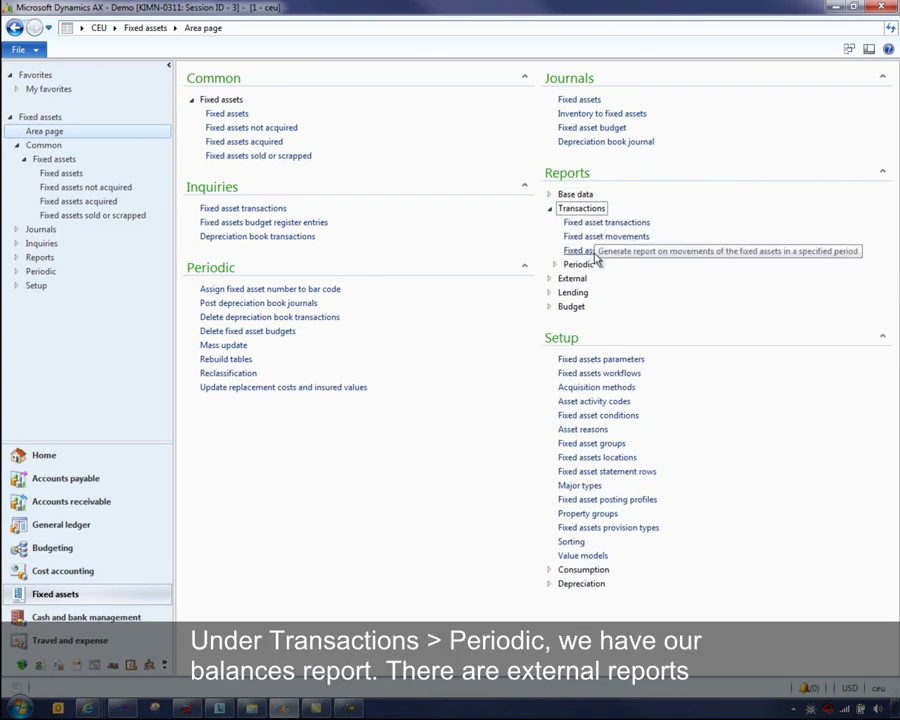
left_click(556, 264)
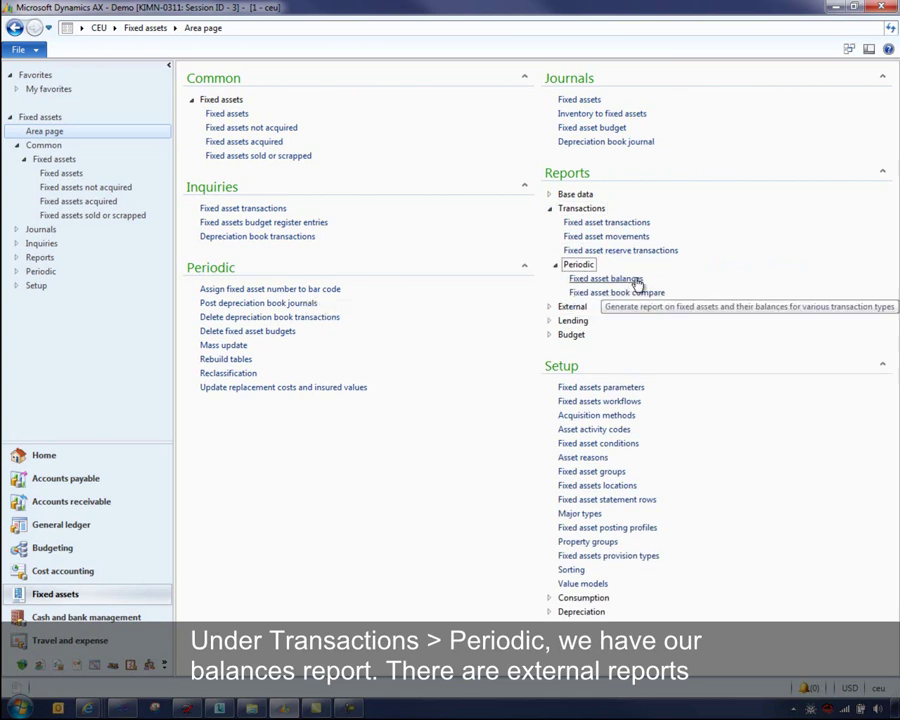
left_click(549, 307)
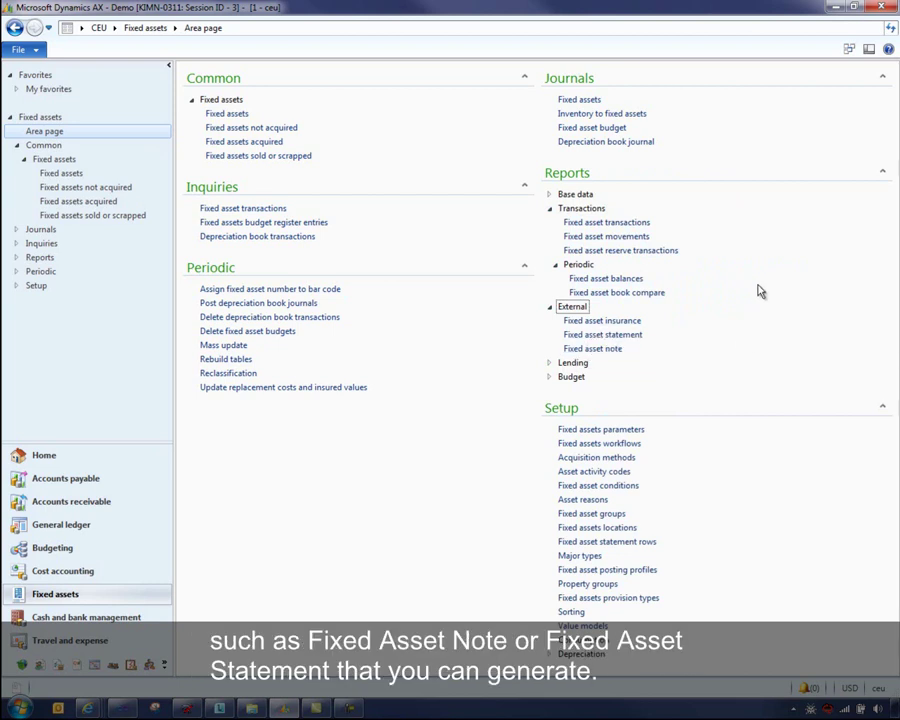
Open the ledger calendar from General ledger's Ledger setup and select fiscal year 7/1/2012.
left_click(78, 527)
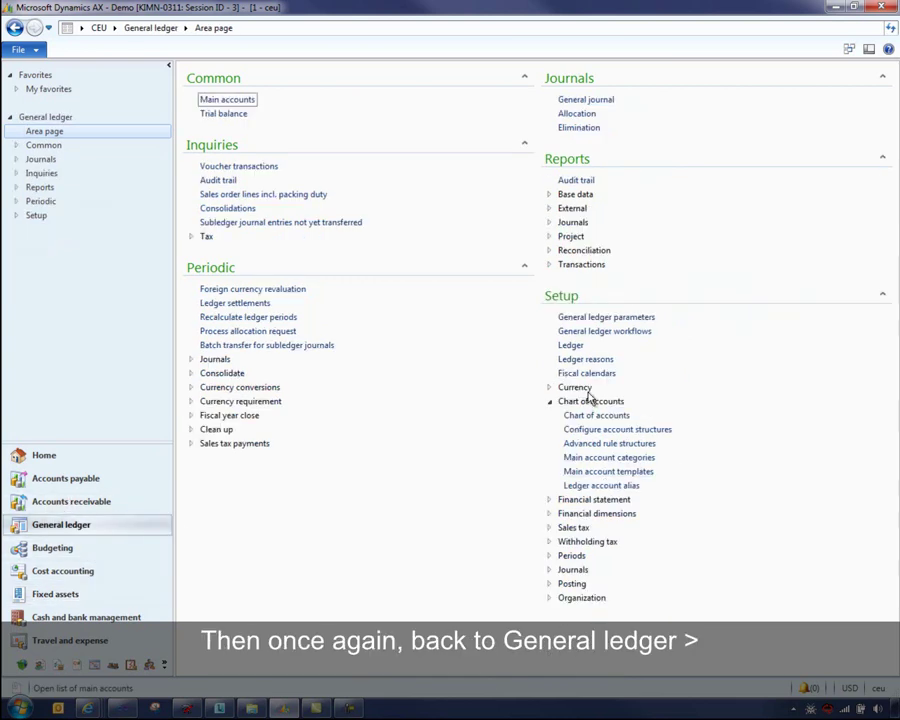
left_click(571, 345)
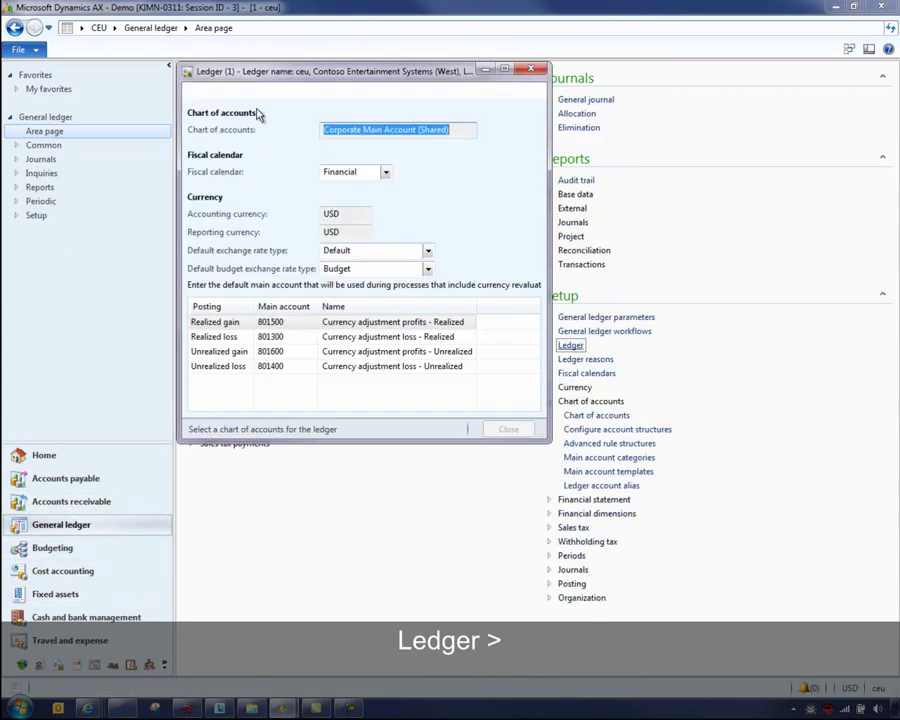
left_click(277, 95)
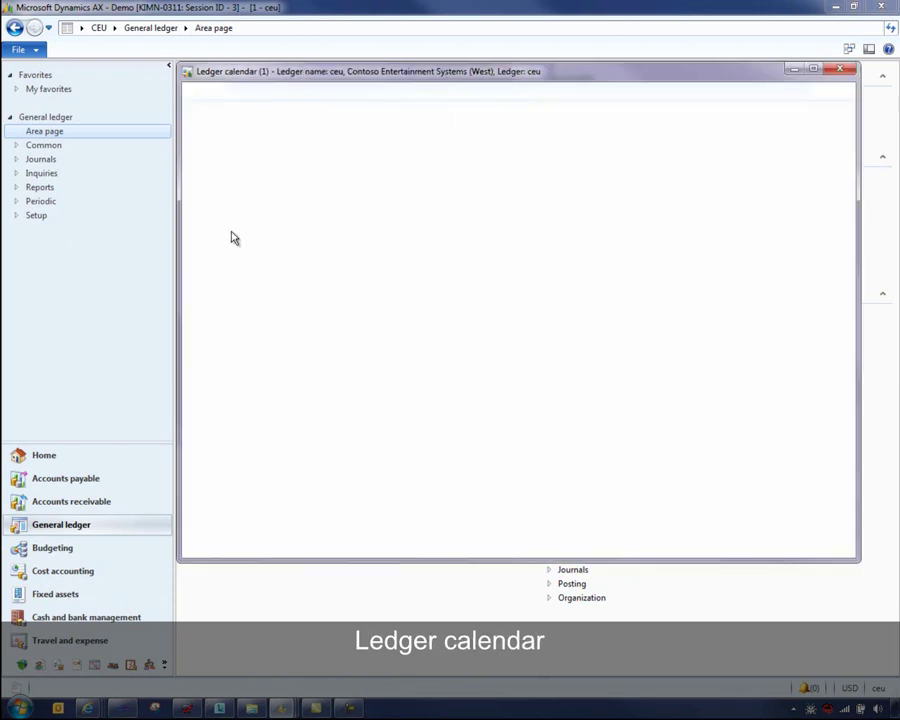
left_click(191, 132)
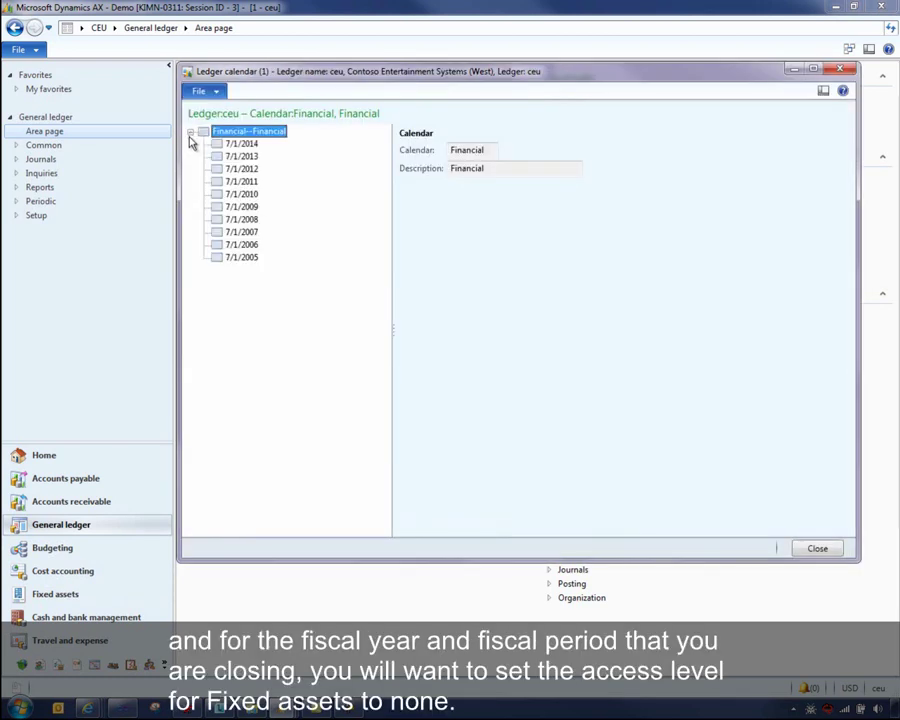
left_click(240, 170)
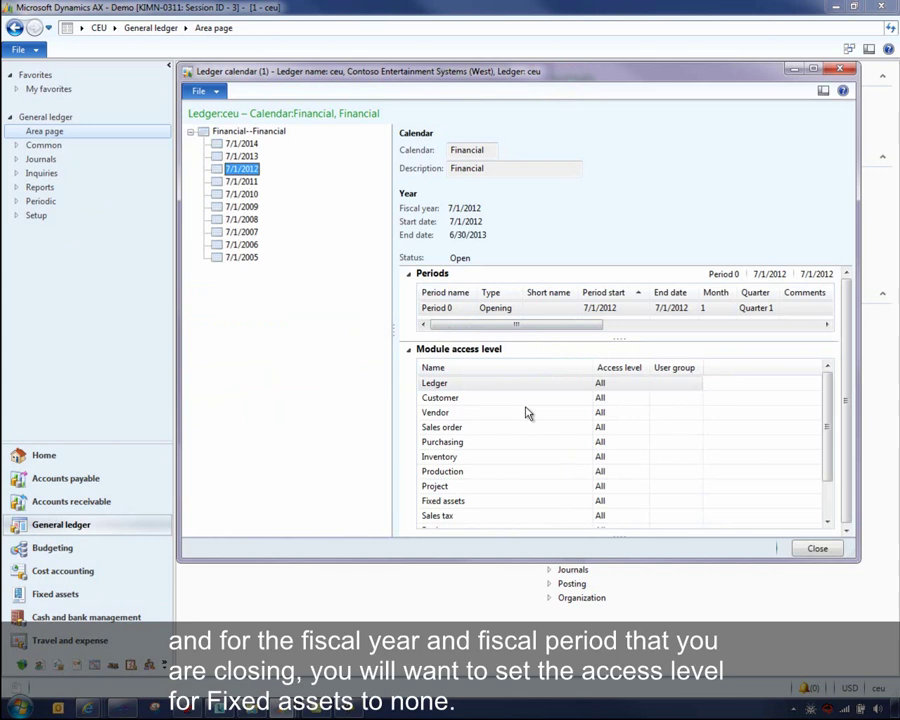
Check the access level options for the Fixed assets module in Period 0 without changing them.
left_click(468, 501)
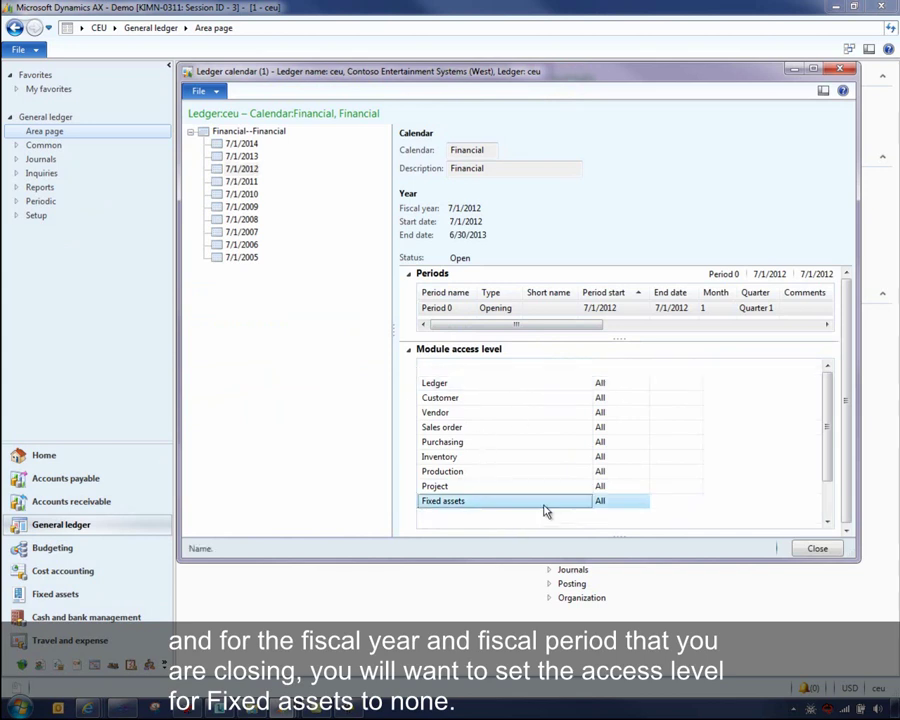
left_click(616, 501)
left_click(644, 503)
left_click(644, 503)
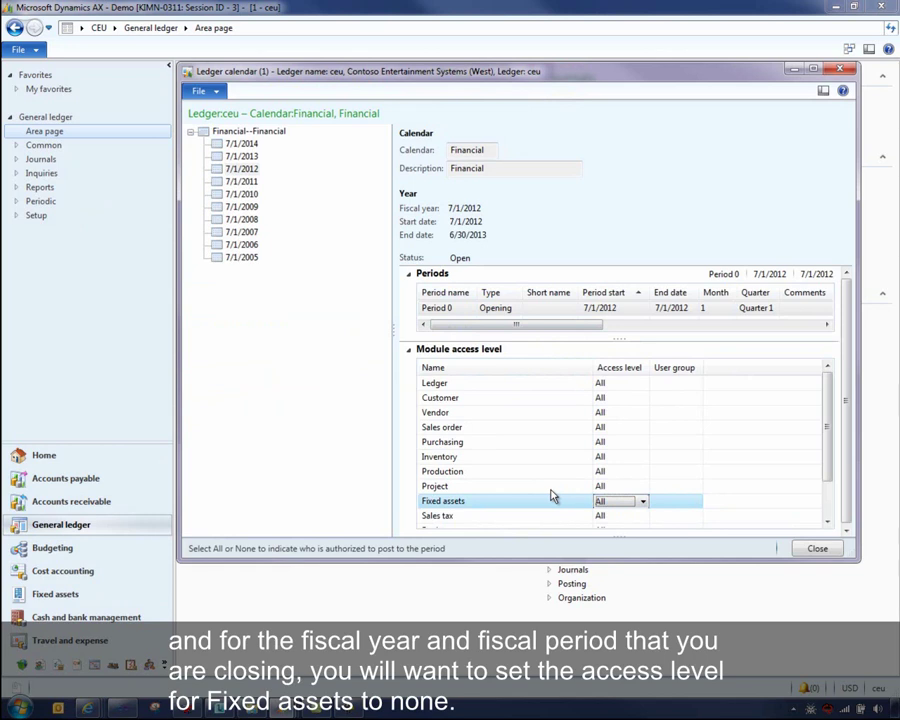
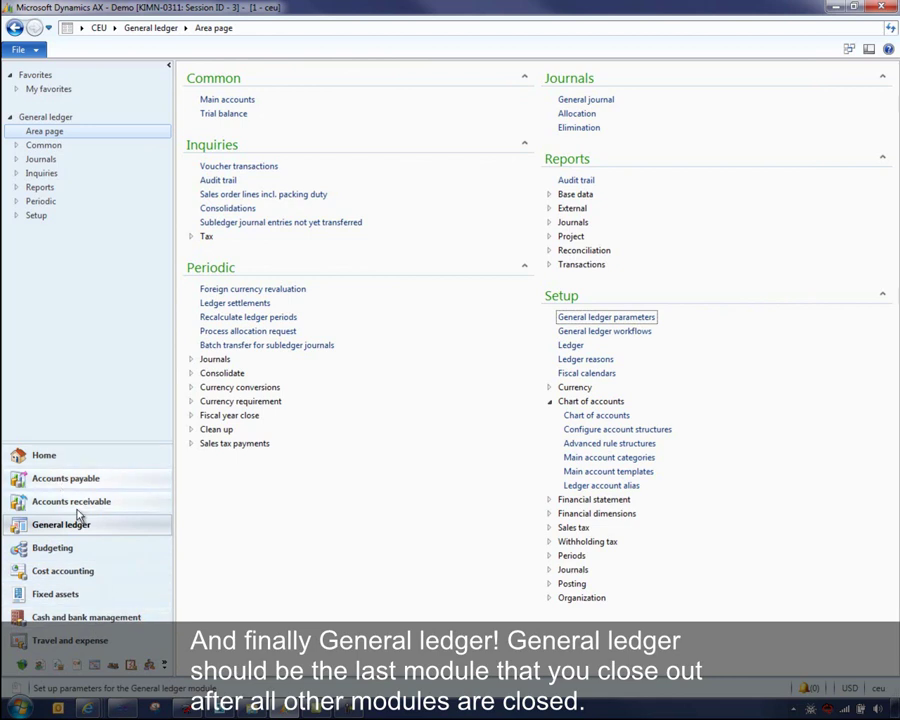
Look through General ledger's sales tax payments, Process allocation request form and Transactions reports without running anything.
left_click(80, 524)
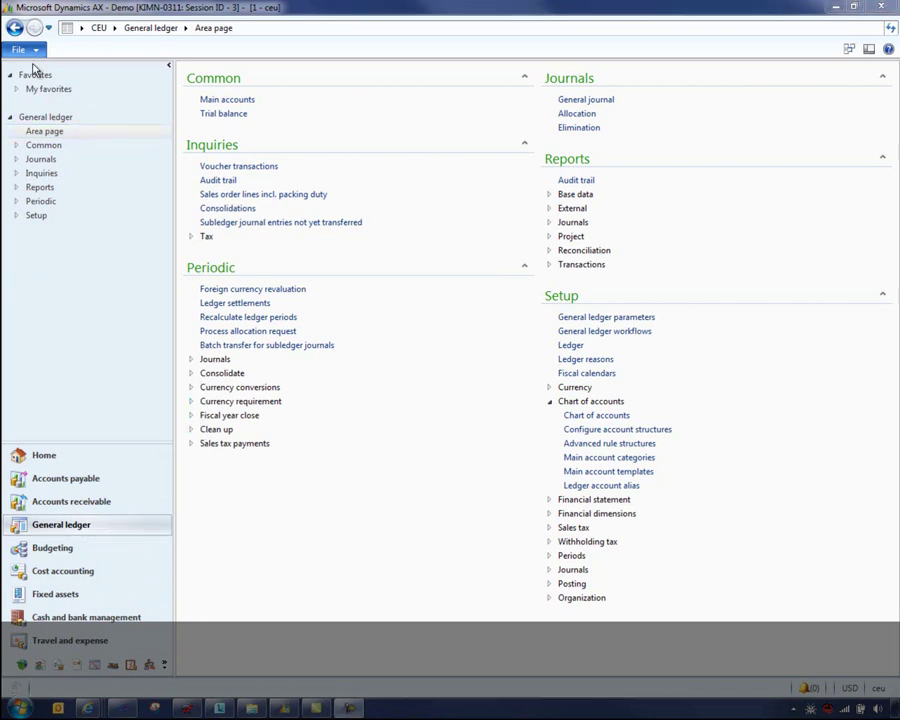
left_click(200, 444)
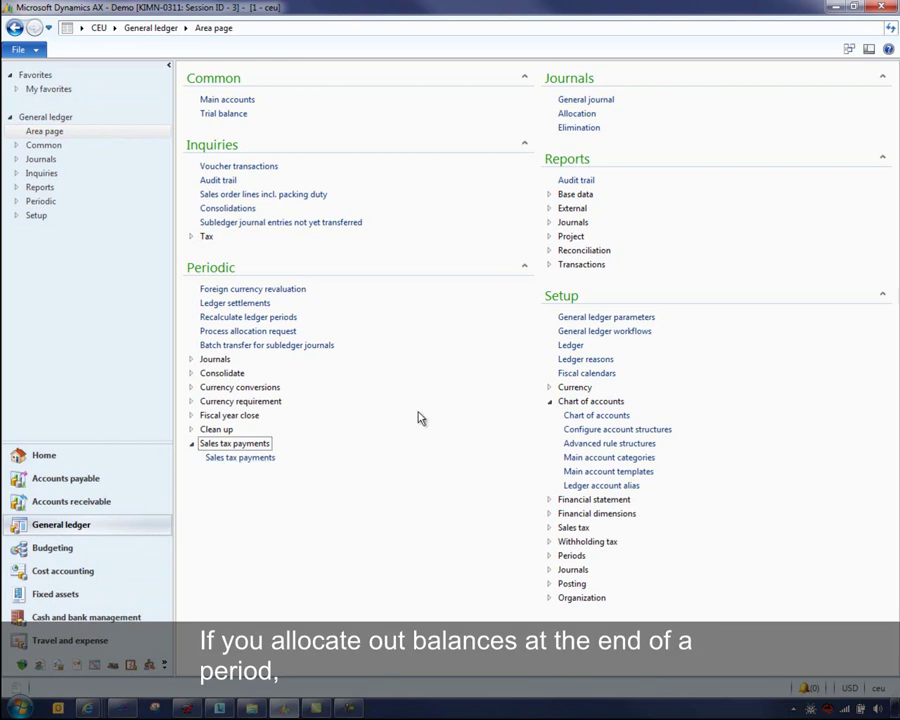
left_click(276, 336)
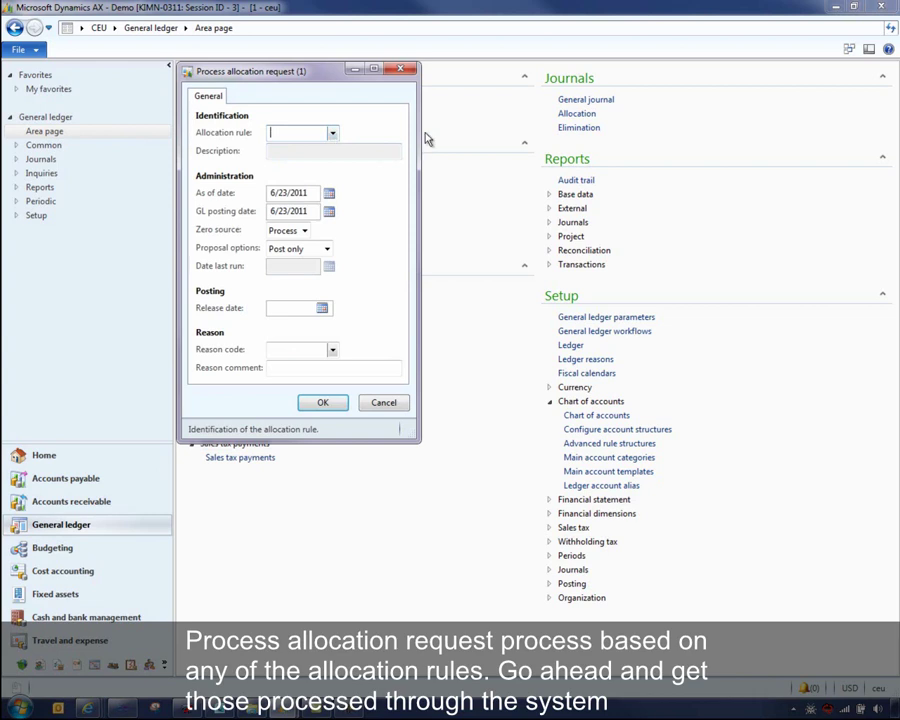
left_click(398, 71)
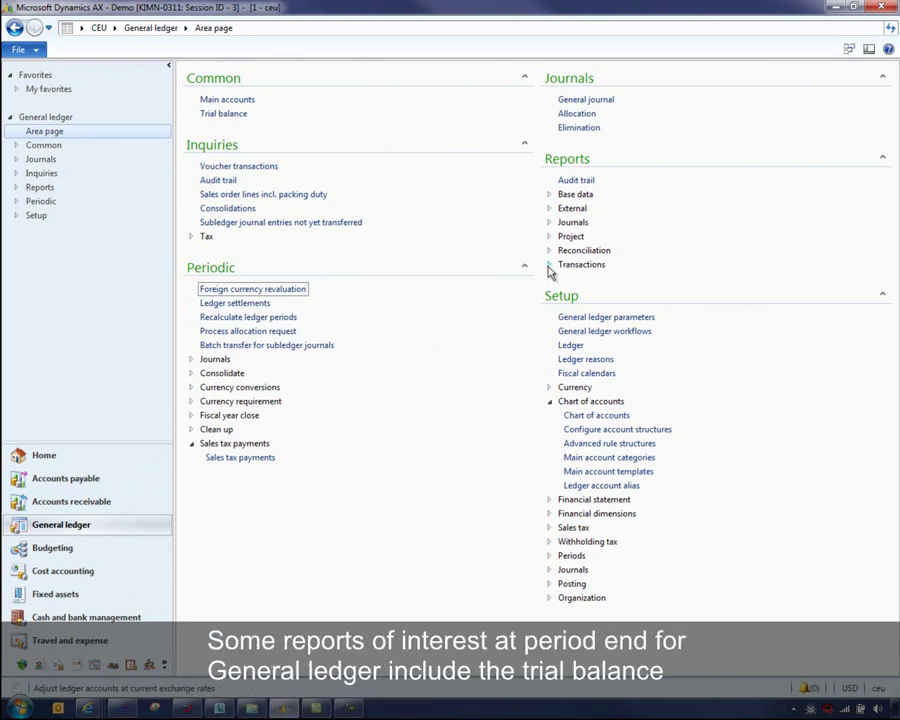
left_click(549, 265)
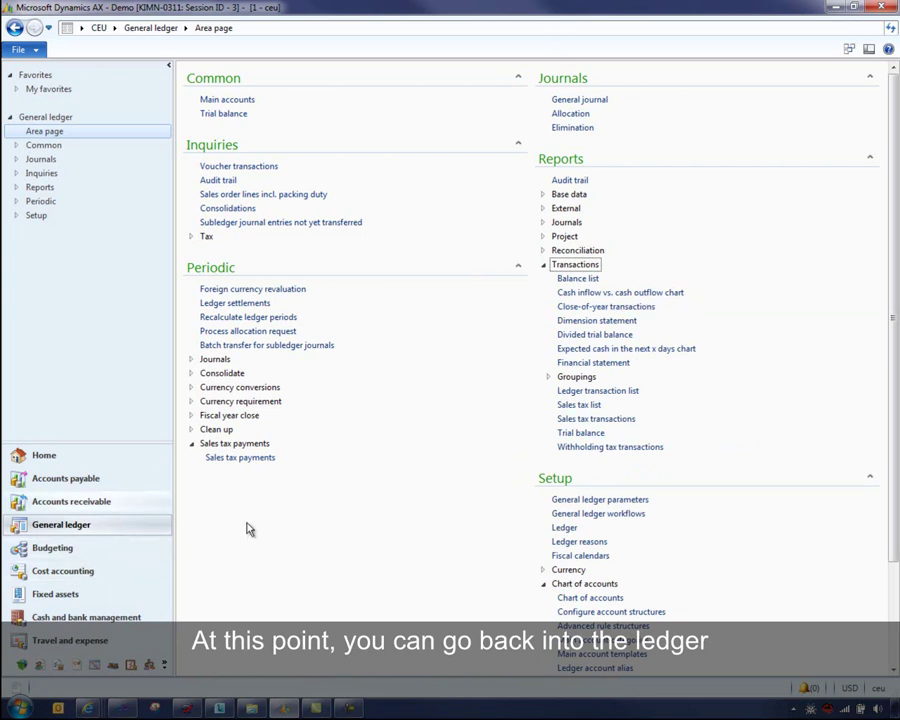
In the ledger calendar for fiscal year 7/1/2012, check the access level options for the Ledger module without changing them, and close the forms.
left_click(566, 530)
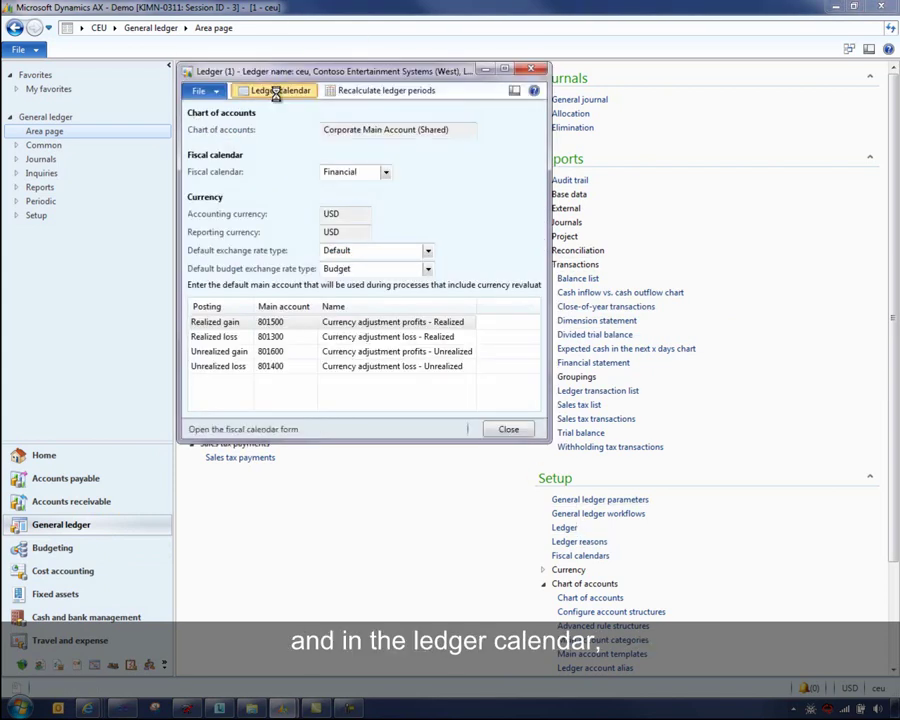
left_click(275, 90)
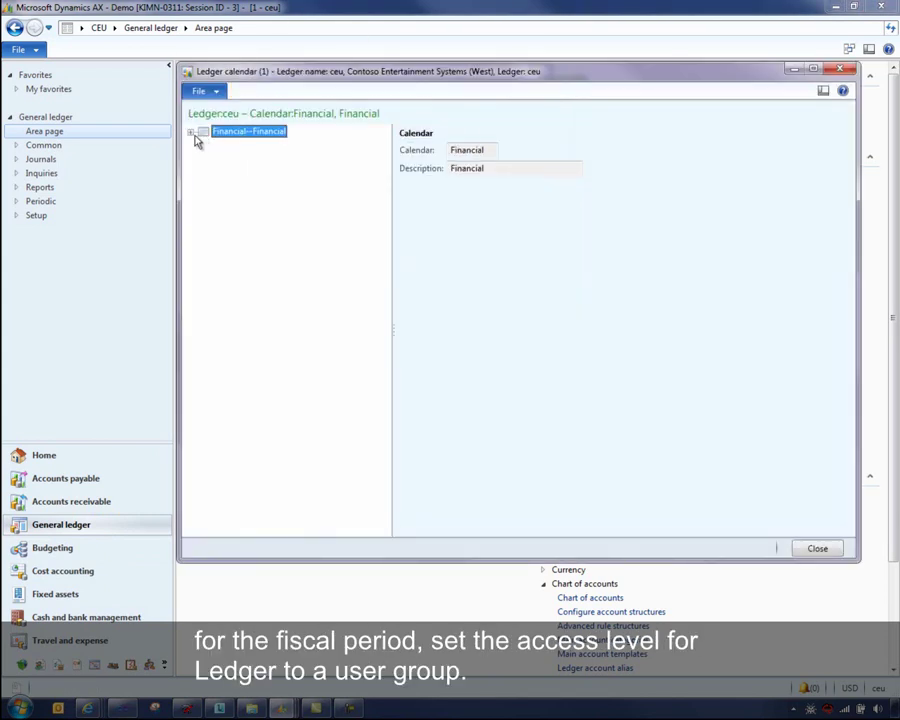
left_click(191, 132)
left_click(240, 169)
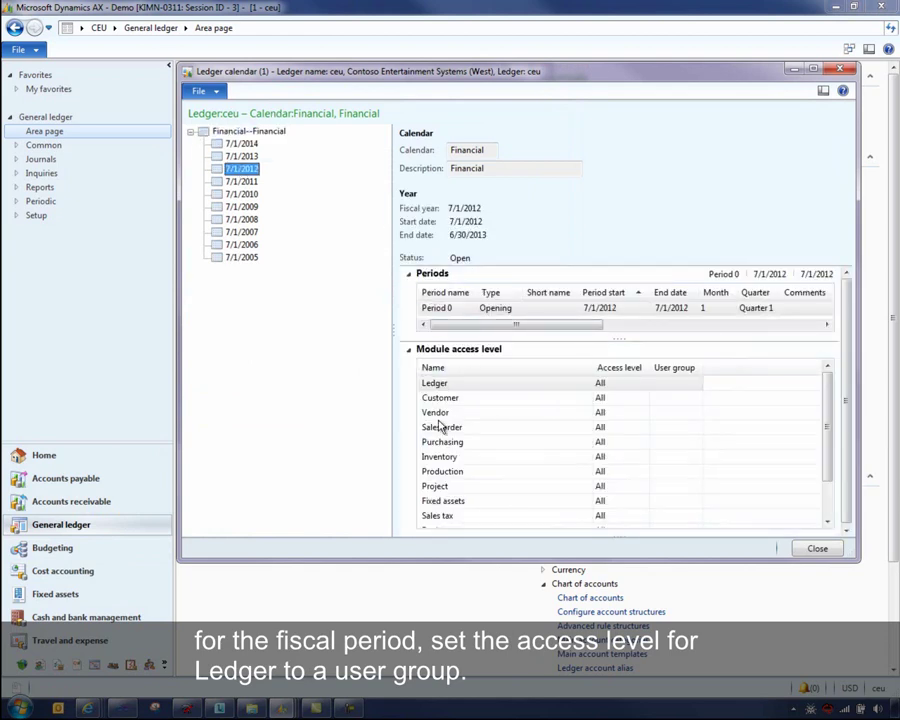
left_click(617, 383)
left_click(642, 384)
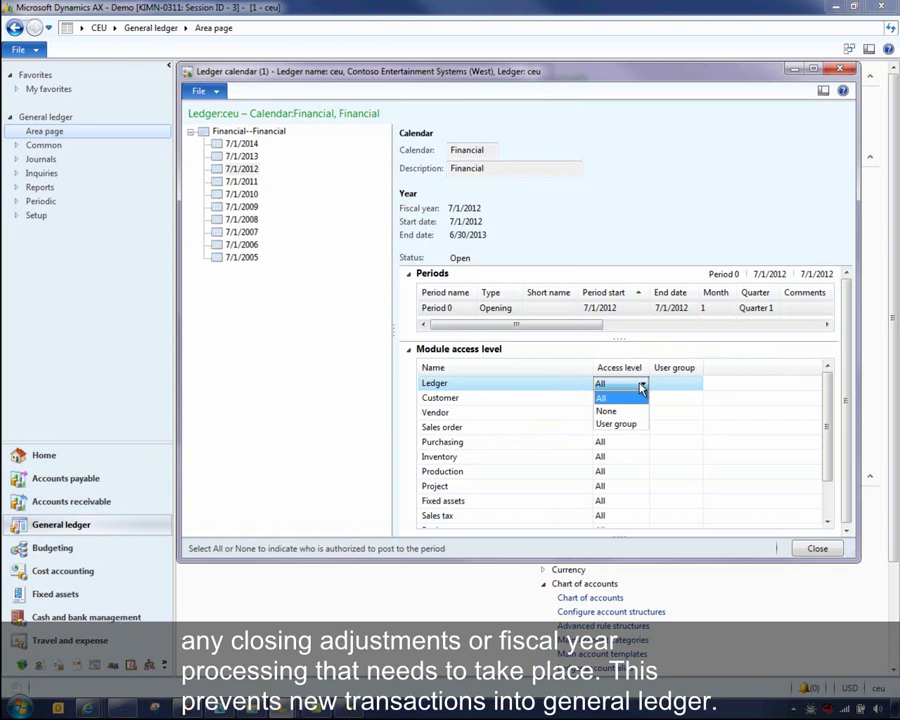
left_click(641, 389)
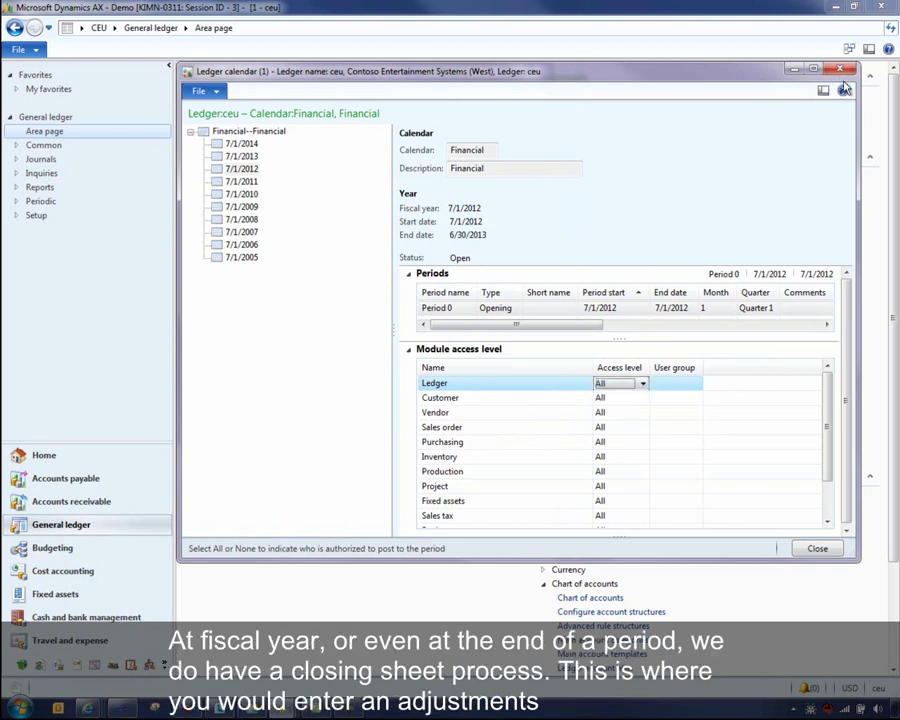
left_click(841, 70)
left_click(532, 73)
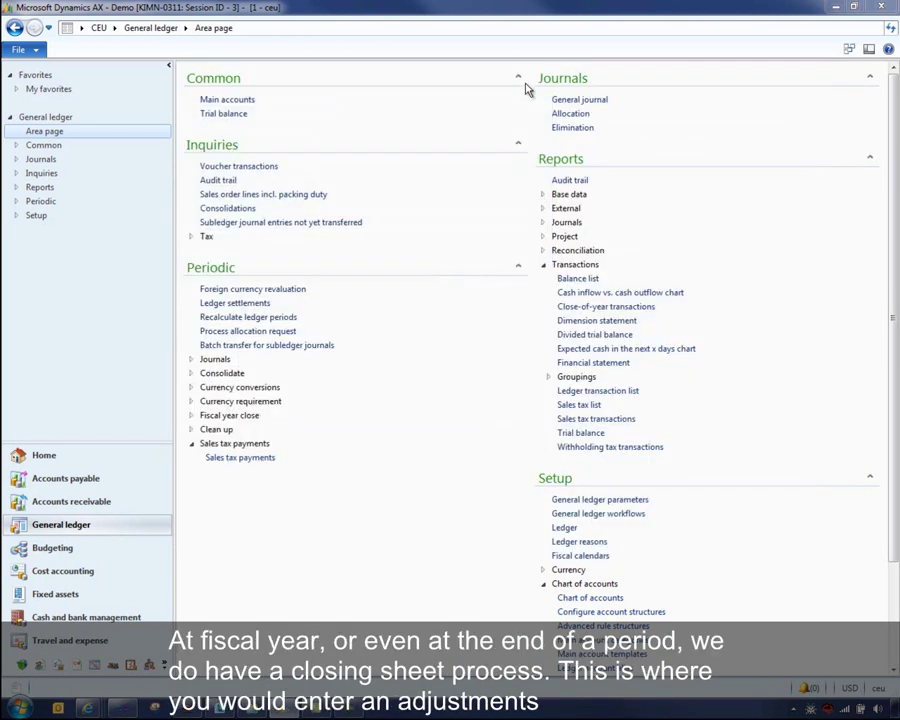
View the Closing sheet form under Fiscal year close without creating a sheet, and close it.
left_click(193, 417)
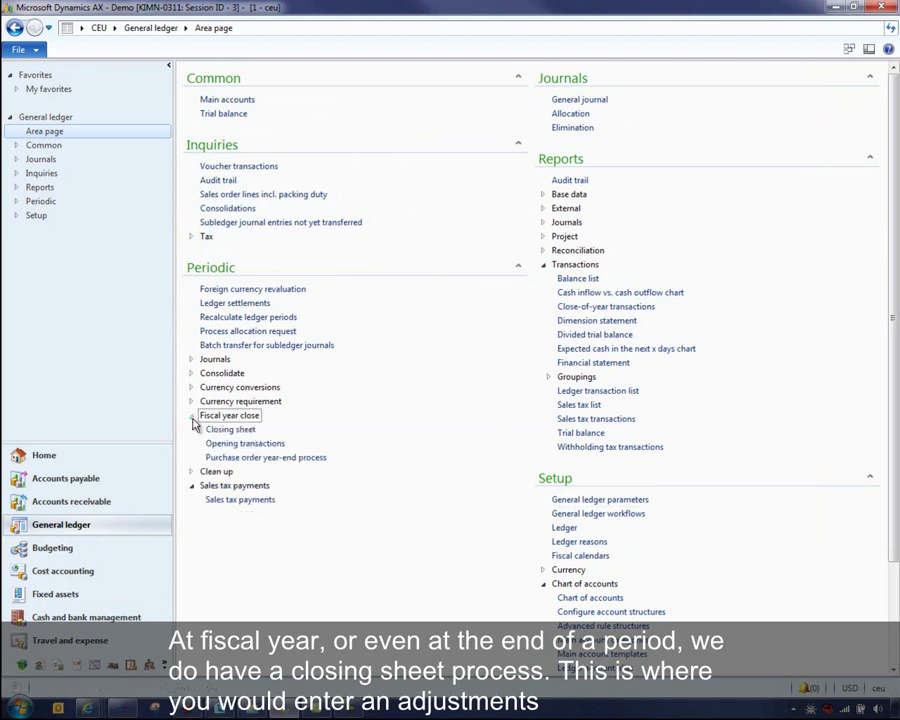
left_click(238, 428)
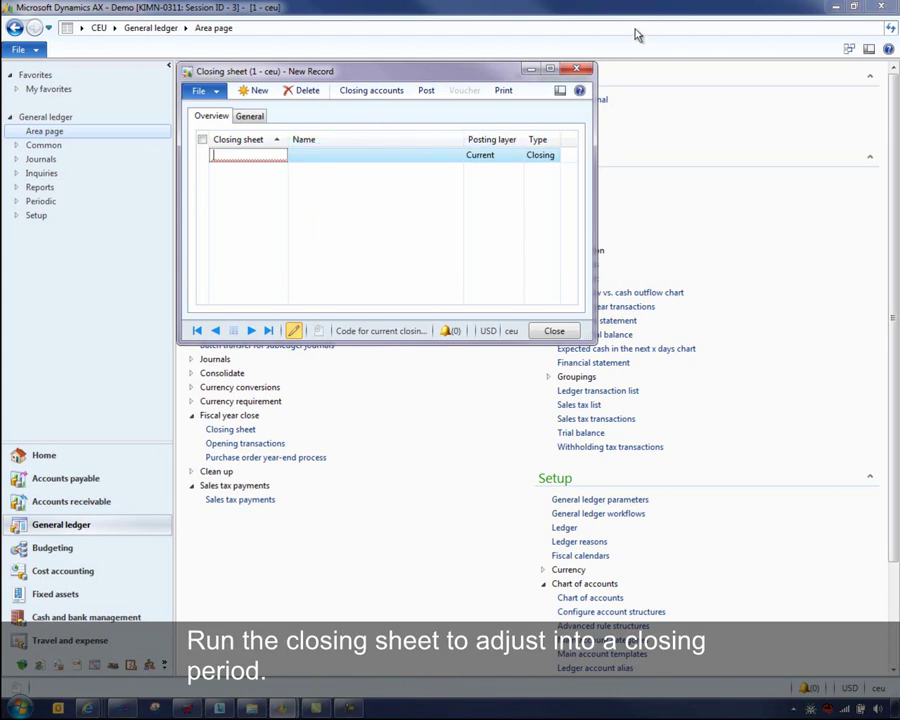
left_click(577, 70)
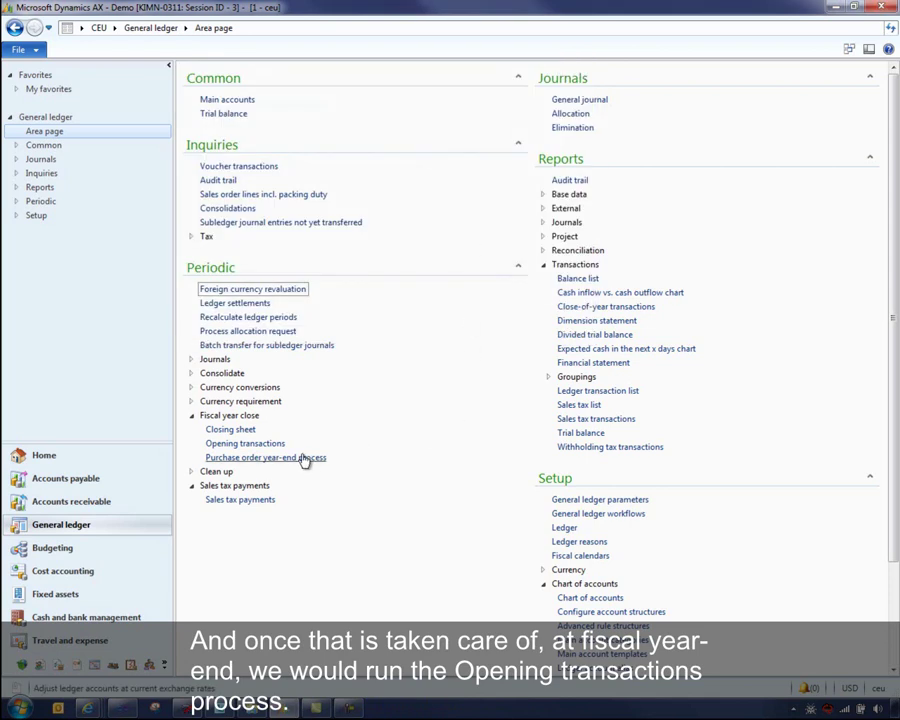
Examine the Opening transactions form, including the Close all and value options for the Campaign financial dimension, and close it without running the process.
left_click(250, 445)
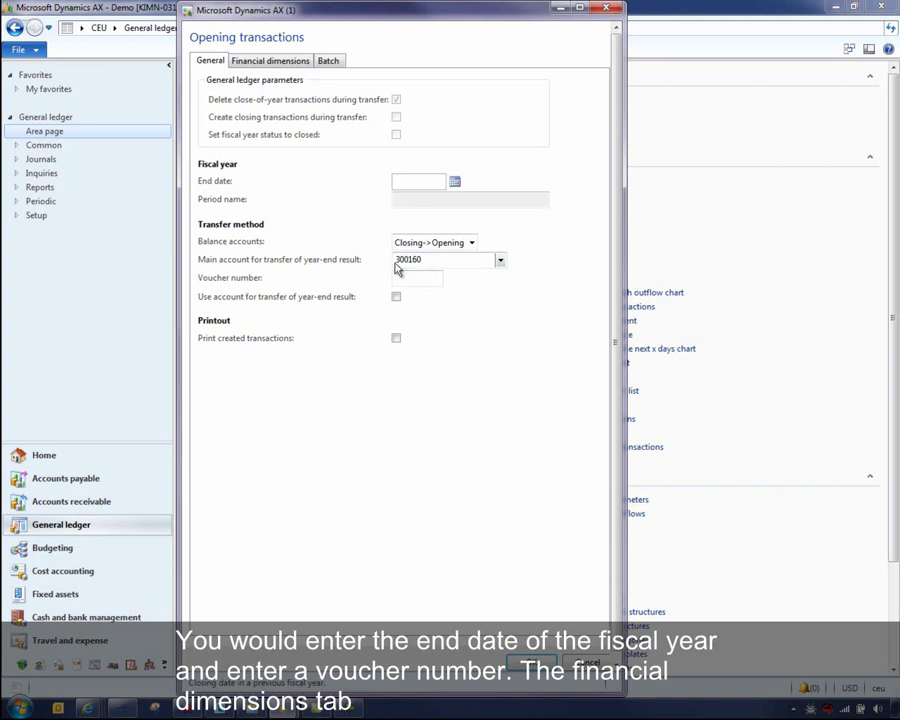
left_click(267, 59)
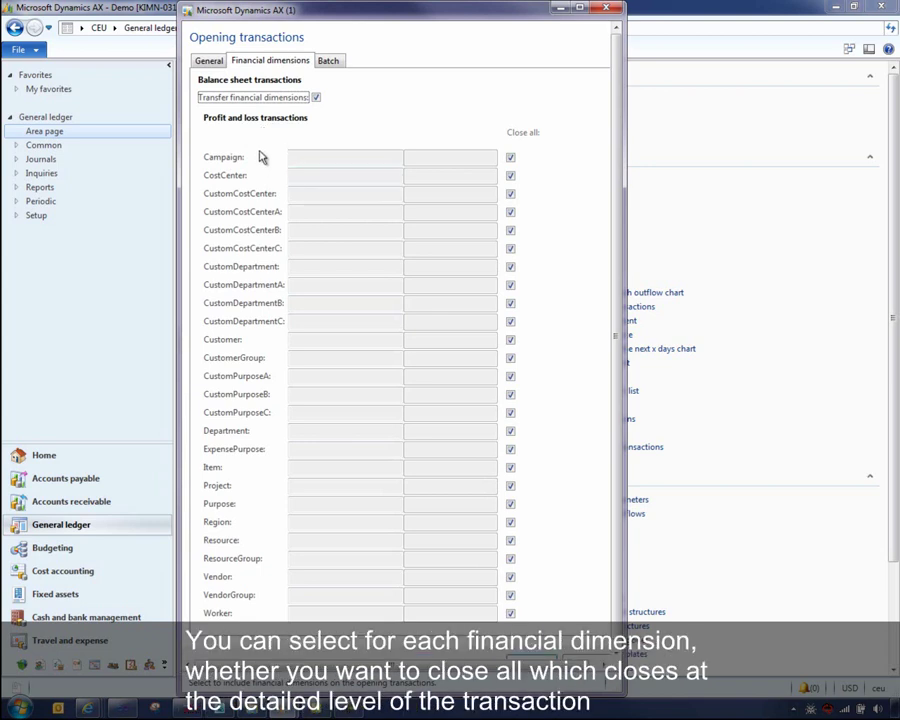
left_click(510, 157)
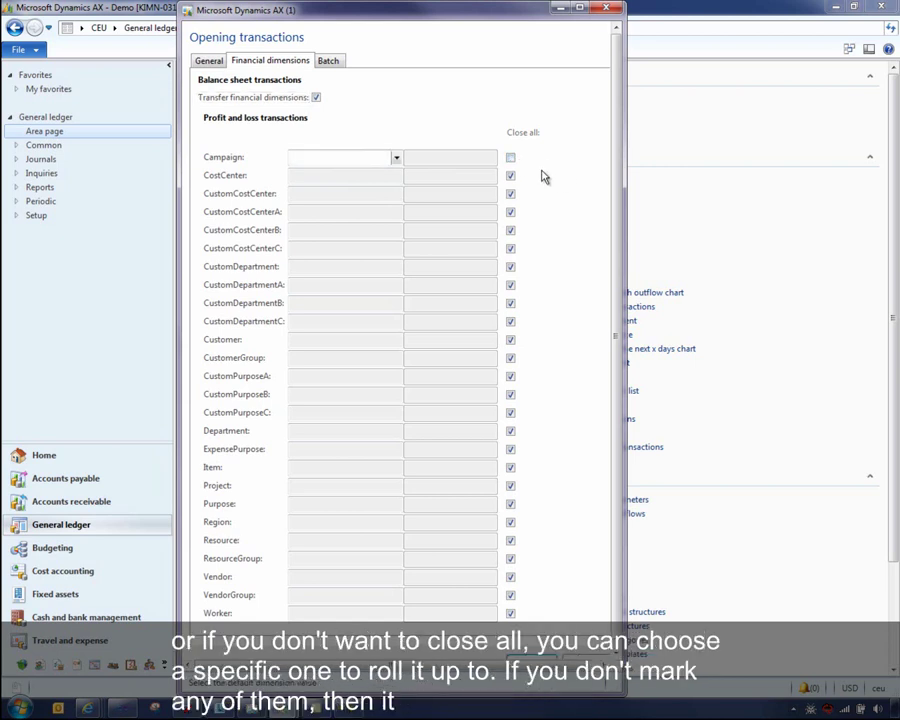
left_click(397, 157)
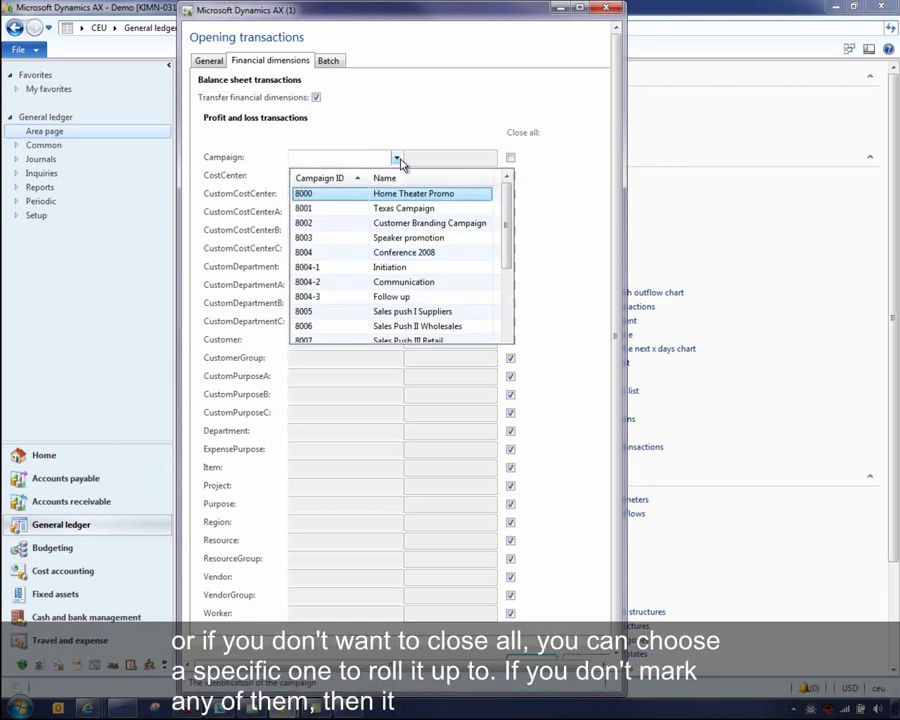
left_click(303, 159)
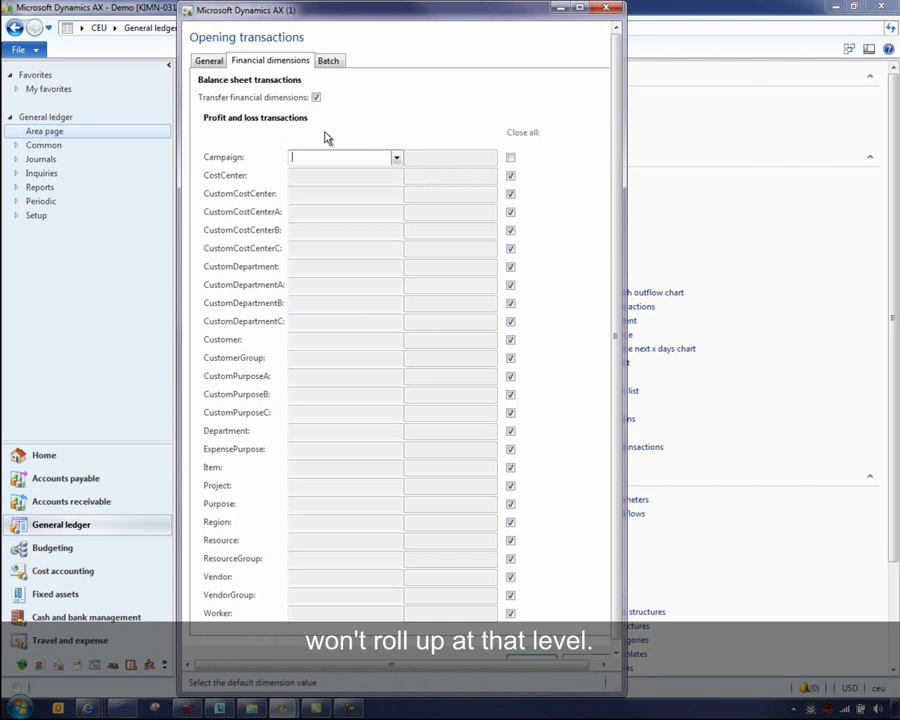
left_click(605, 7)
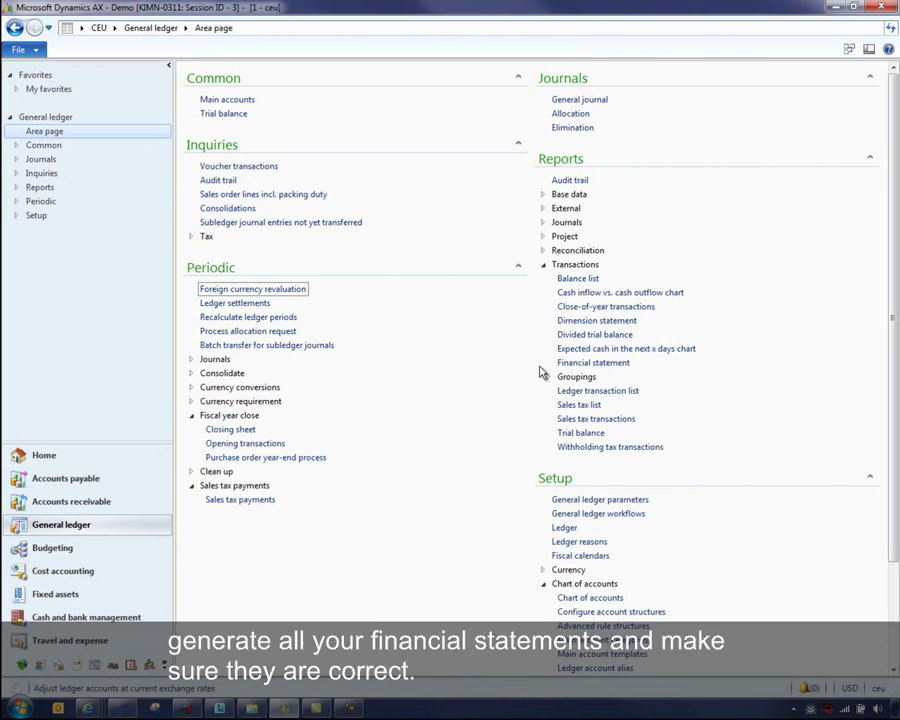
View the Financial statement report form from the Transactions reports and close it without generating a report.
left_click(624, 366)
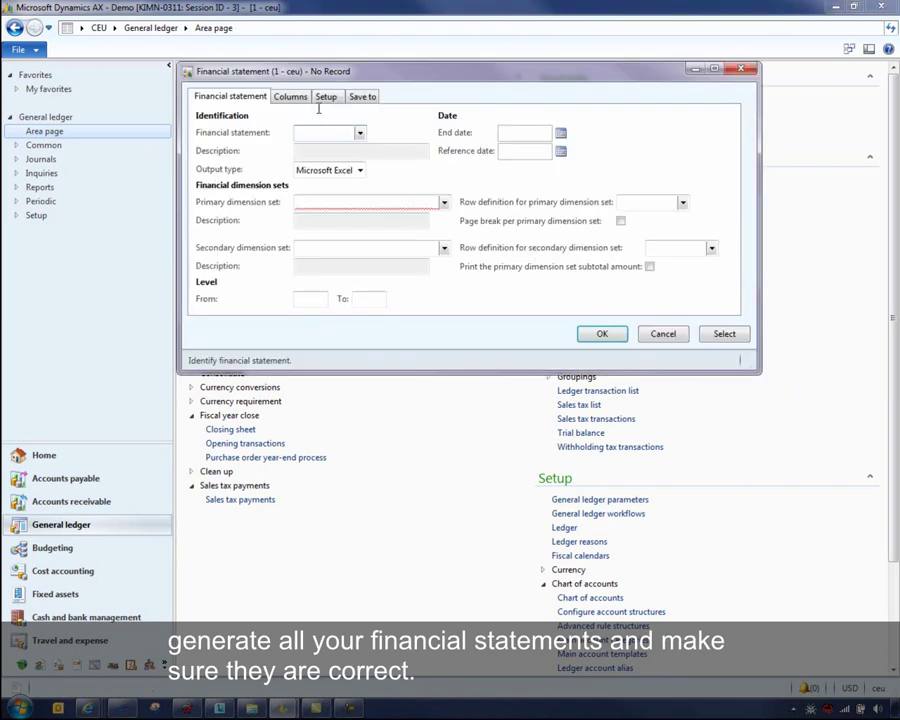
left_click(745, 71)
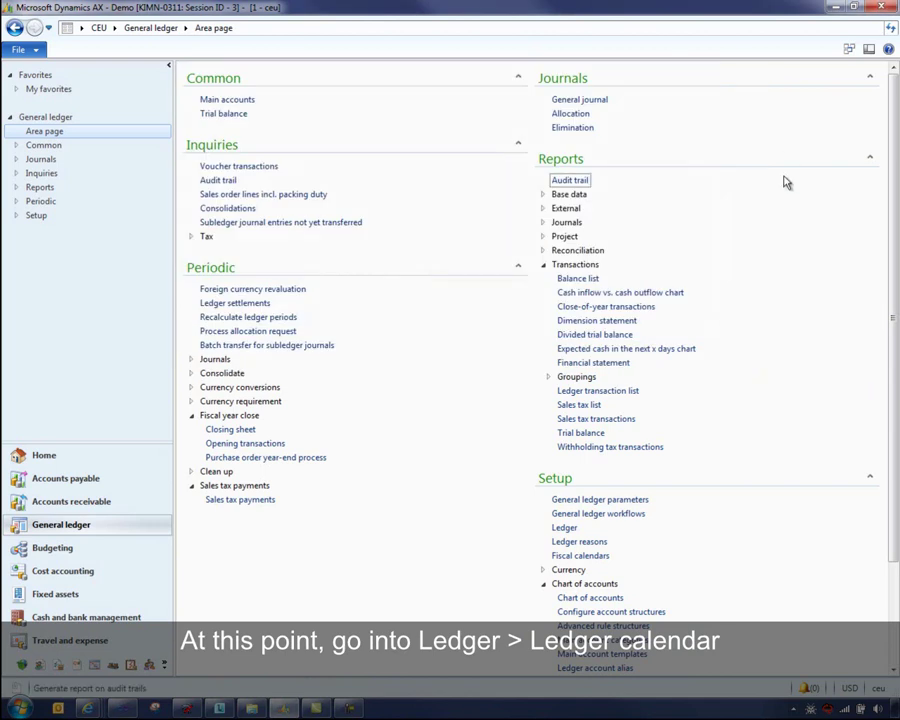
Open the ledger calendar for fiscal year 7/1/2012 and enlarge the Periods list to show all periods with their statuses.
left_click(565, 530)
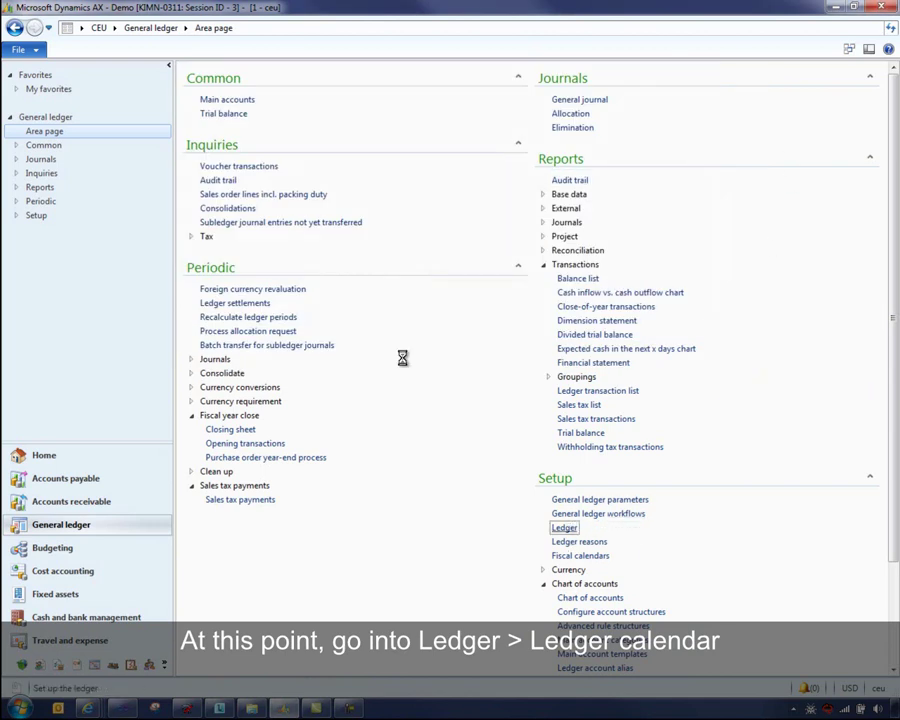
left_click(273, 92)
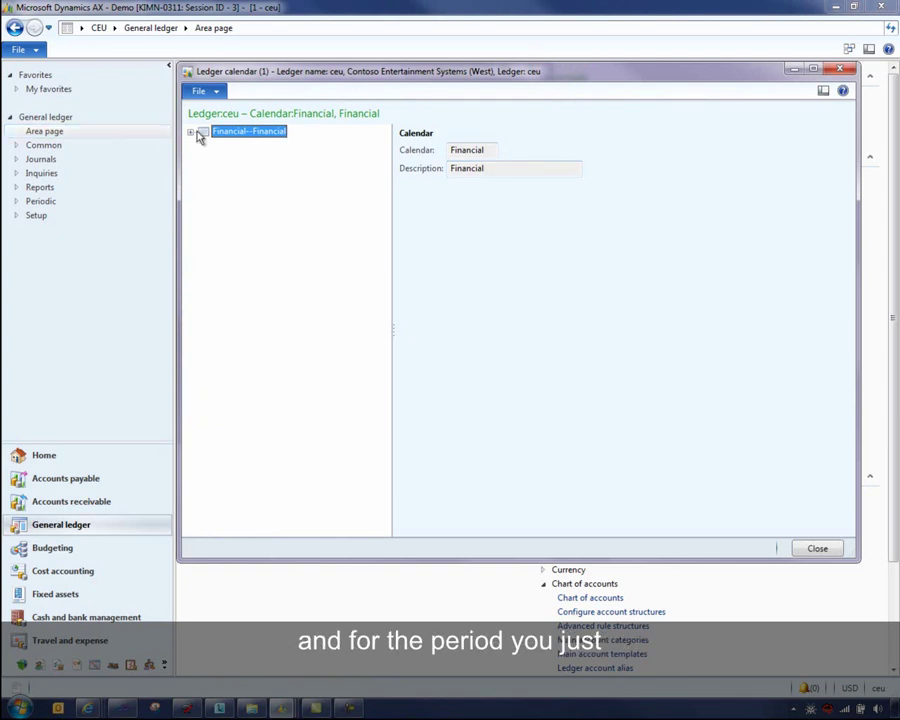
left_click(190, 131)
left_click(241, 169)
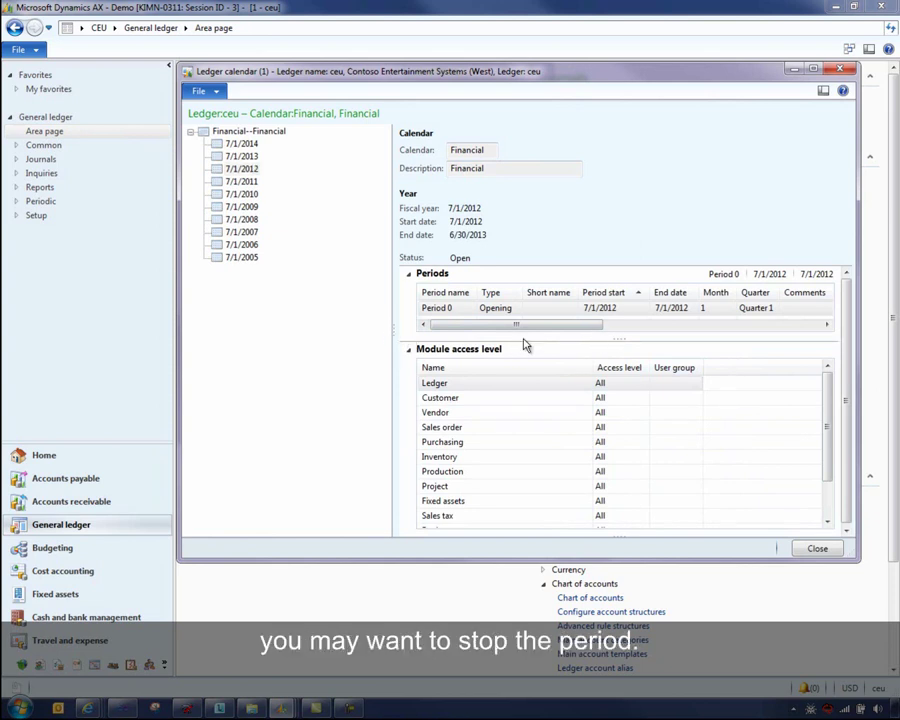
left_click(409, 349)
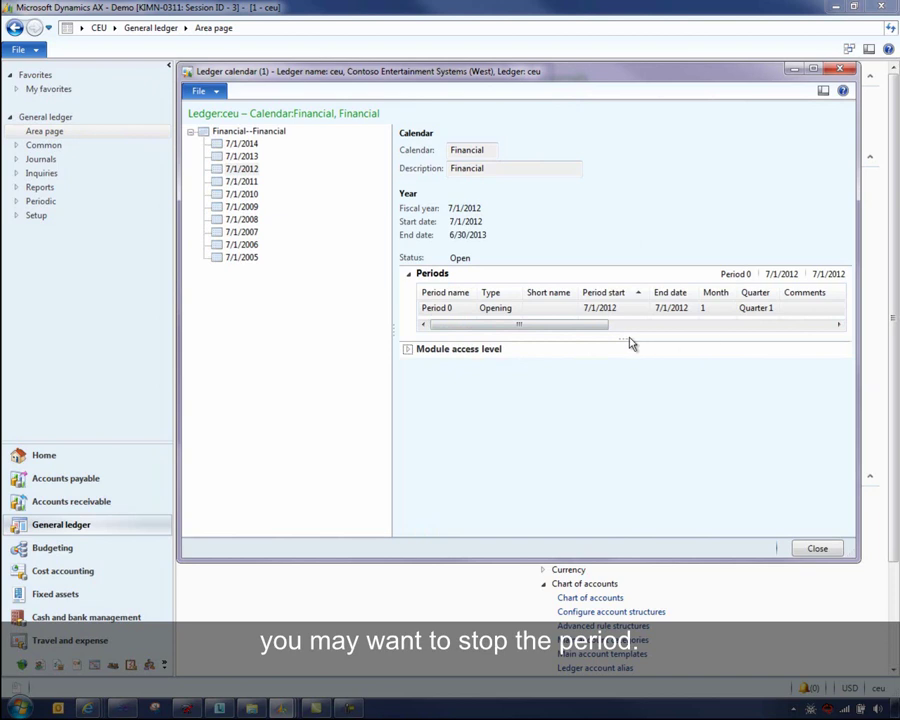
left_click_drag(626, 338, 624, 468)
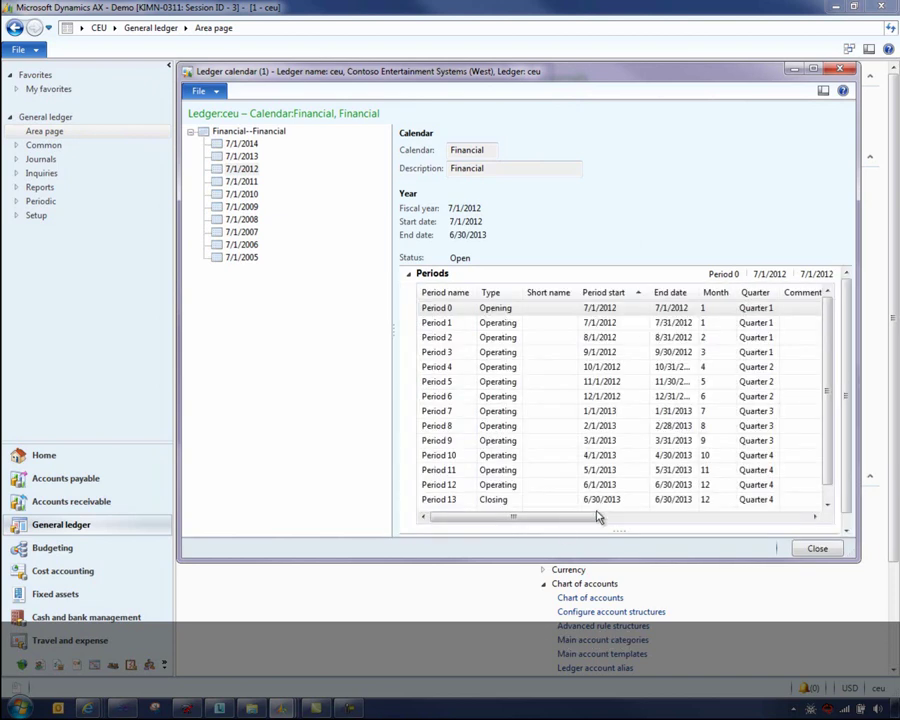
left_click(814, 68)
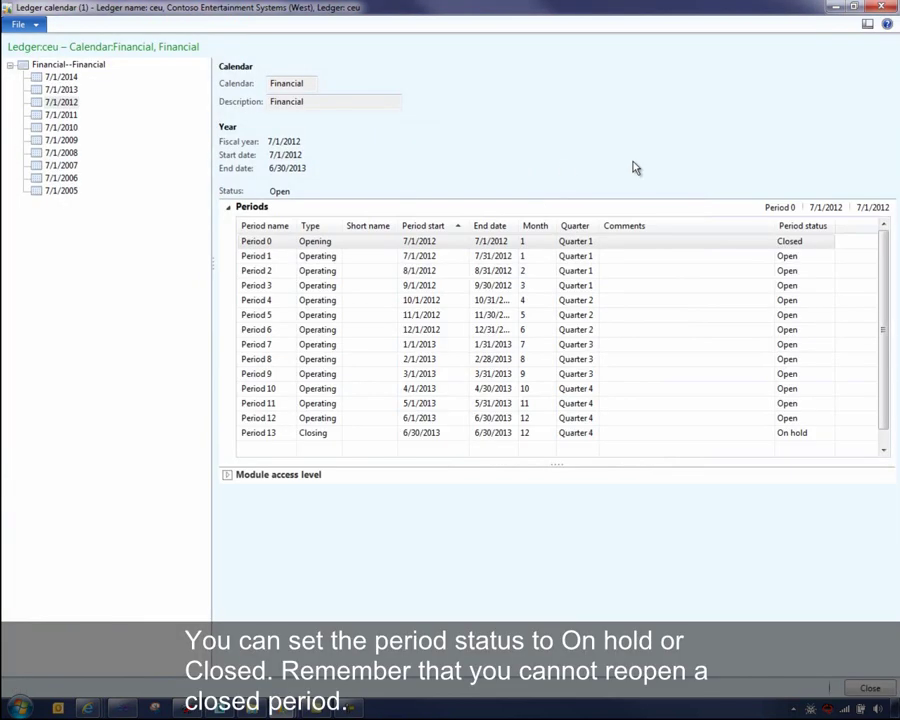
Check the period status options for Period 1 without changing the status.
left_click(832, 259)
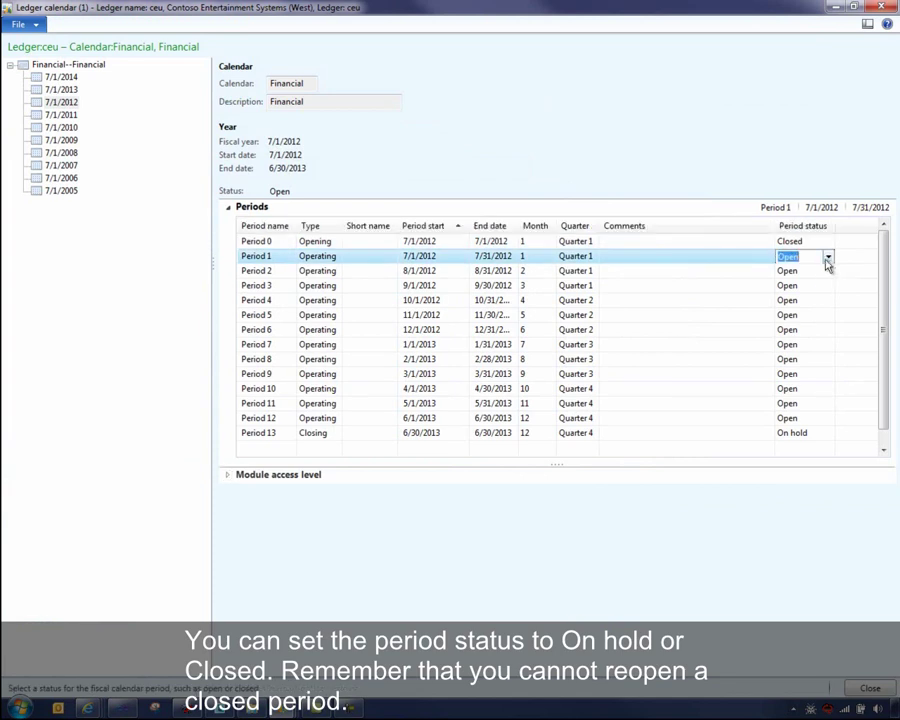
left_click(828, 259)
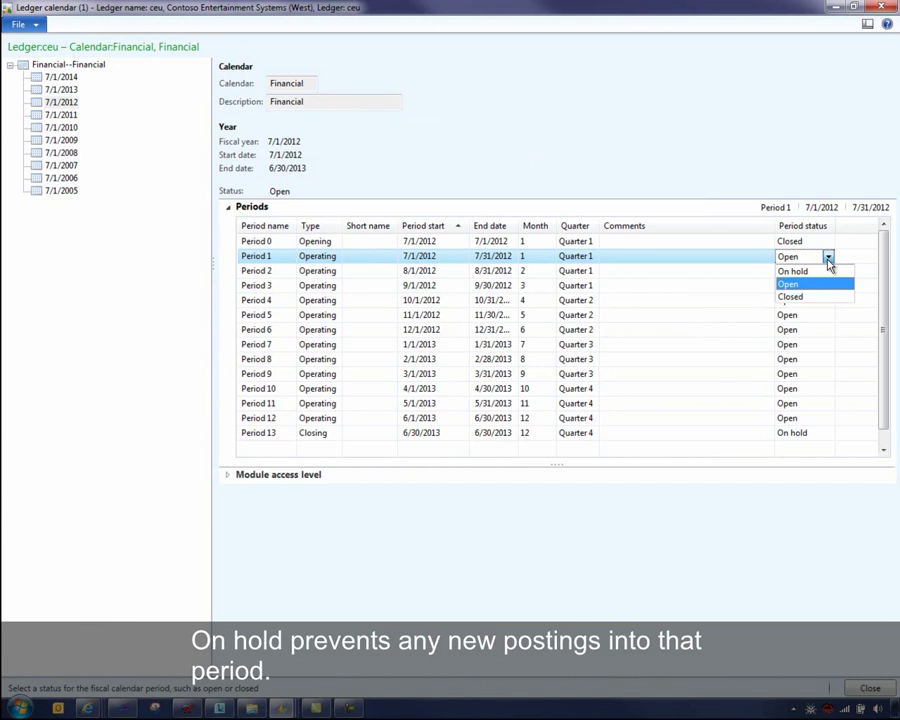
left_click(817, 171)
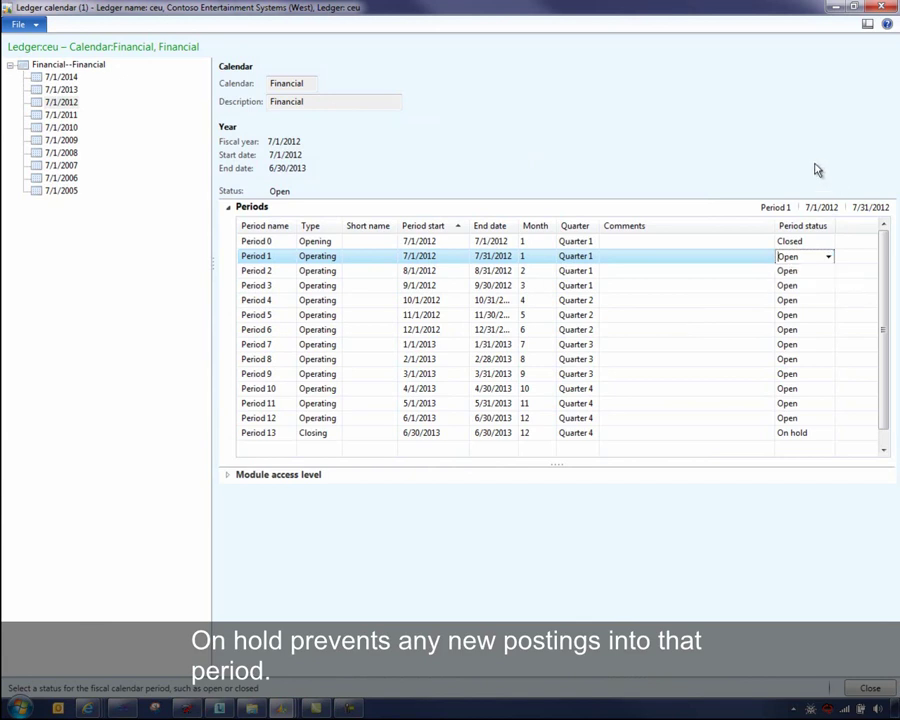